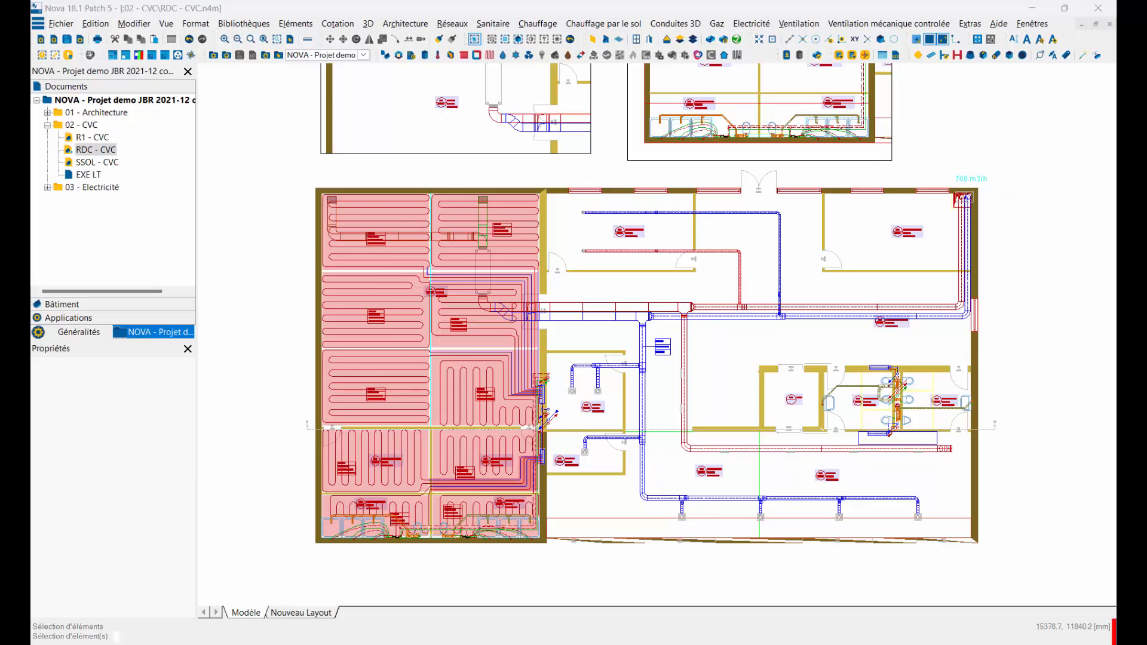
Step: Open the Listes dynamiques de quantitatifs folder inside 06-Documentation_diverse_CH.zip in File Explorer and widen its name column
{"action": "mouse_move", "coordinate": [1116, 257]}
{"action": "left_mouse_down"}
{"action": "mouse_move", "coordinate": [692, 199]}
{"action": "mouse_move", "coordinate": [686, 156]}
{"action": "left_mouse_up"}
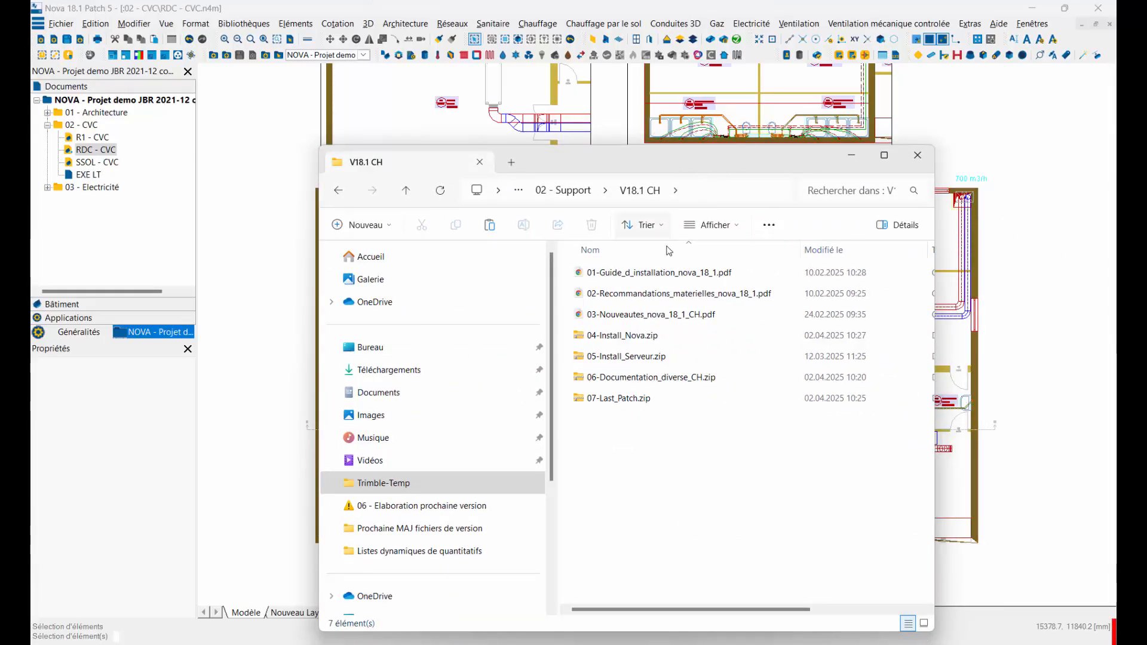
{"action": "double_click", "coordinate": [618, 379]}
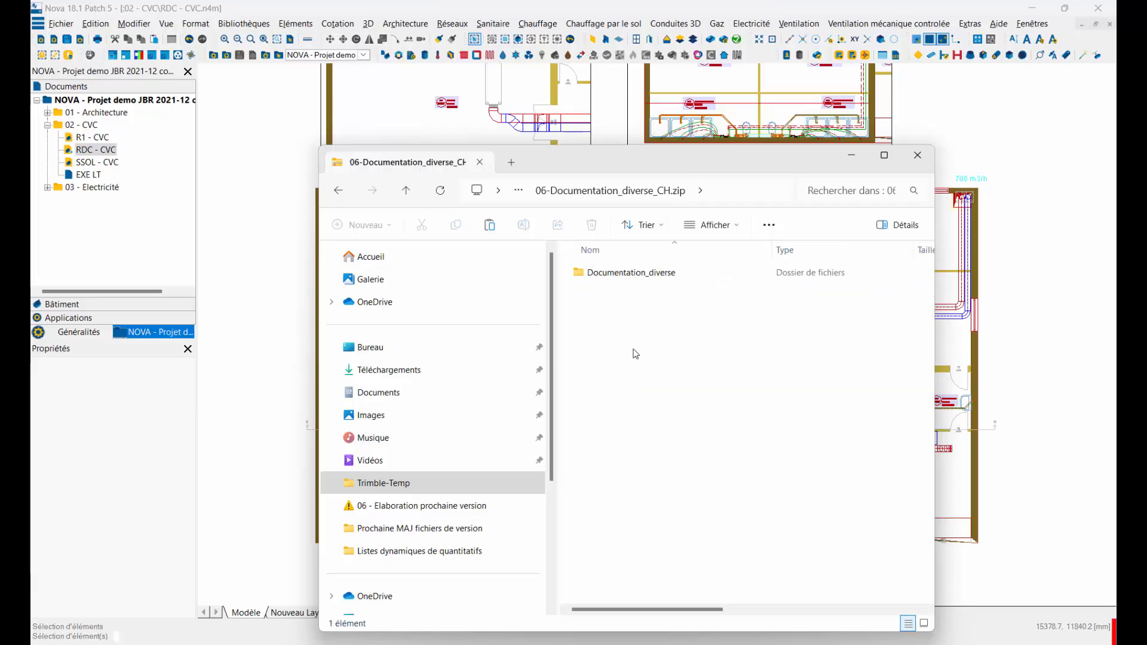
{"action": "double_click", "coordinate": [619, 273]}
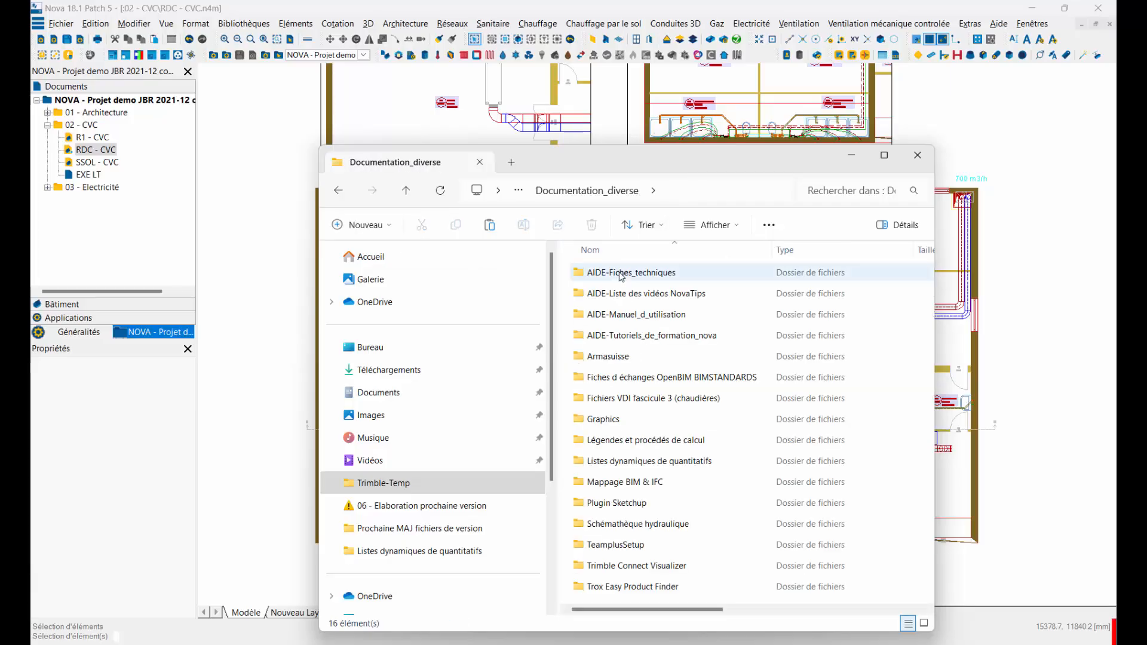
{"action": "left_click", "coordinate": [612, 461]}
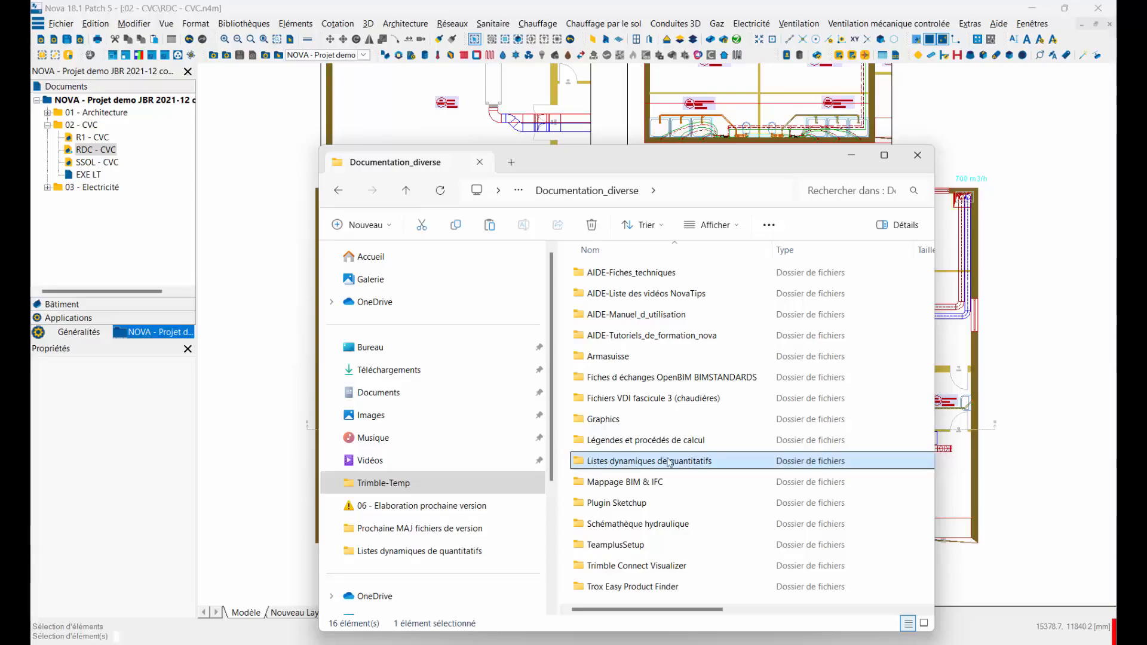
{"action": "double_click", "coordinate": [668, 462]}
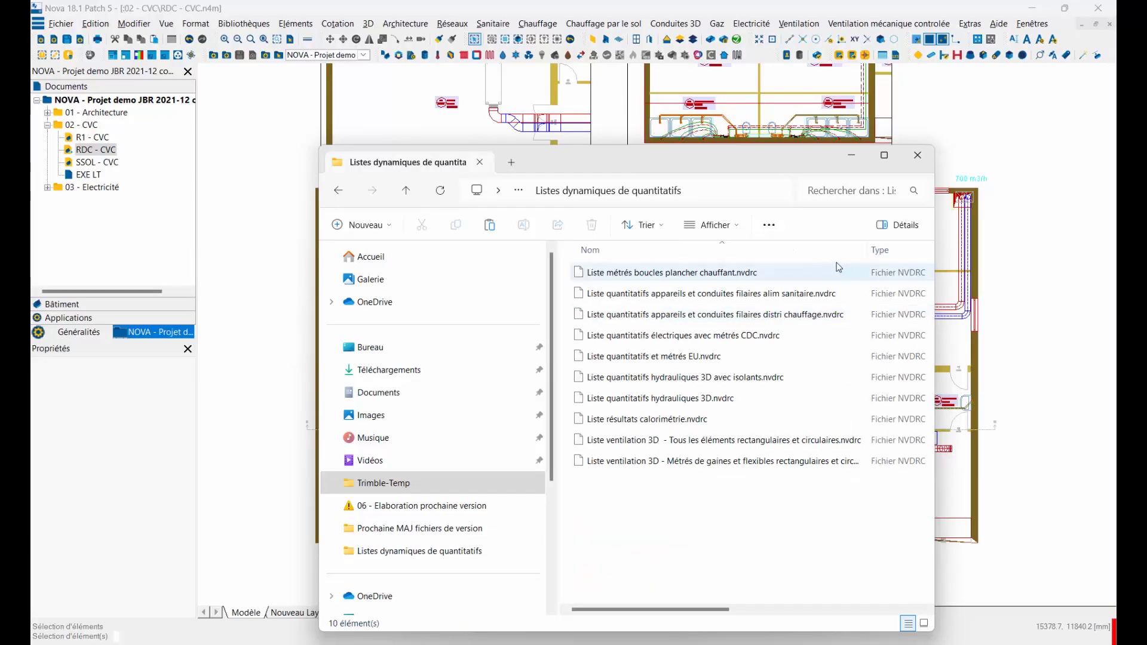
{"action": "left_click_drag", "start_coordinate": [867, 250], "coordinate": [885, 250]}
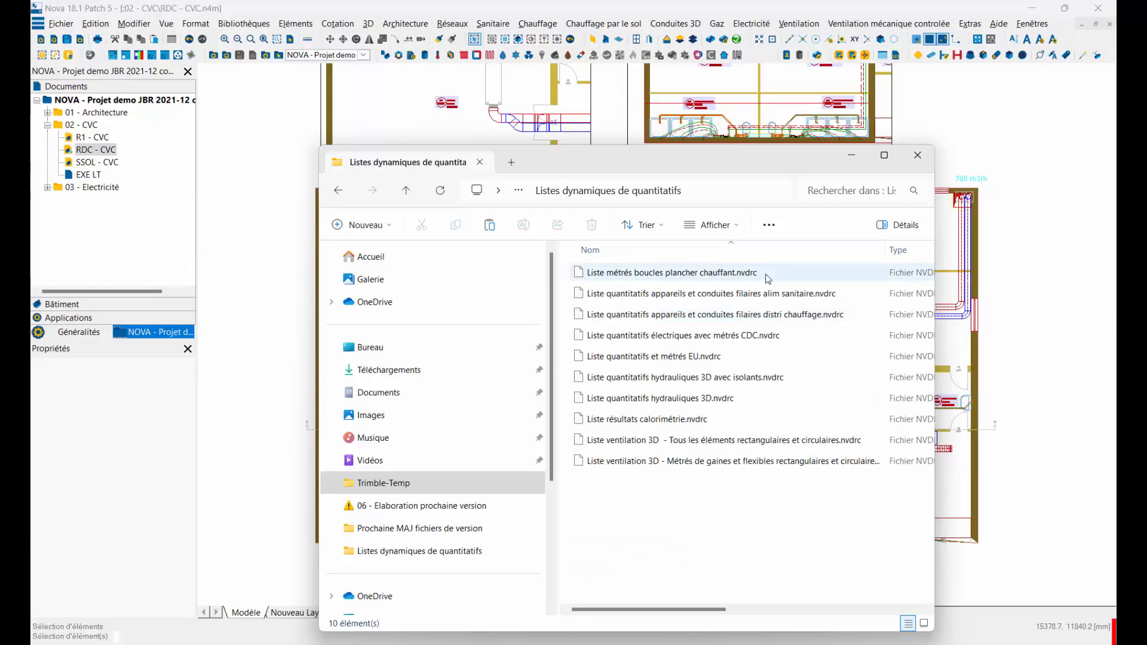
Step: Review the supplied .nvdrc list configurations one by one, from floor heating loops to 3D ventilation, and close the folder window
{"action": "left_click", "coordinate": [646, 276]}
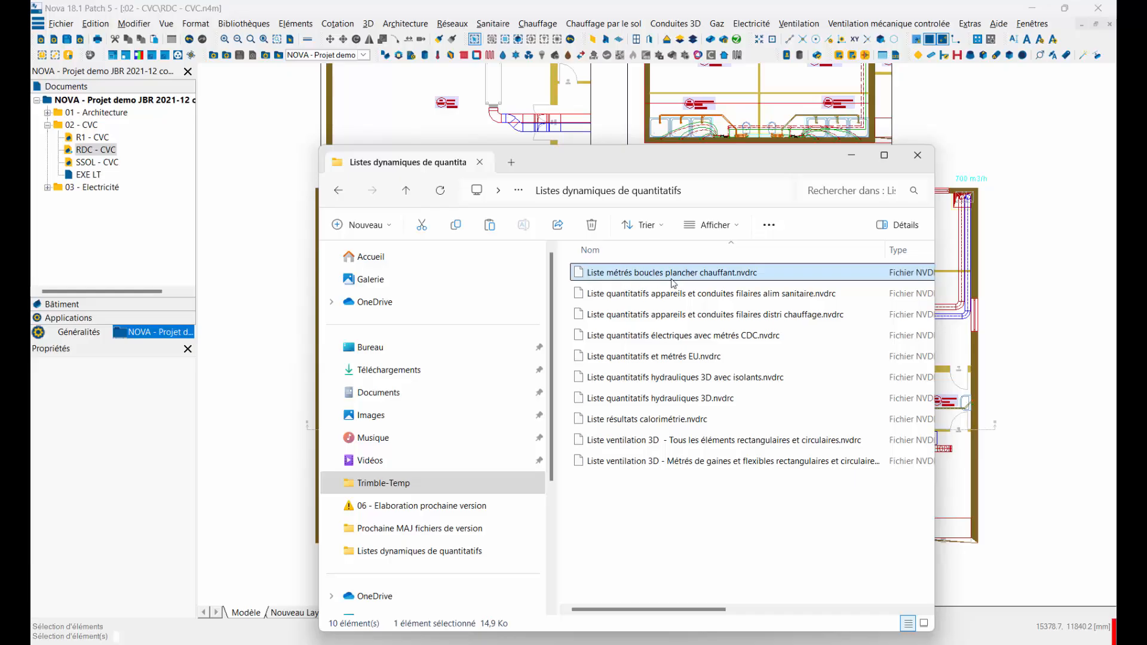
{"action": "left_click", "coordinate": [657, 295]}
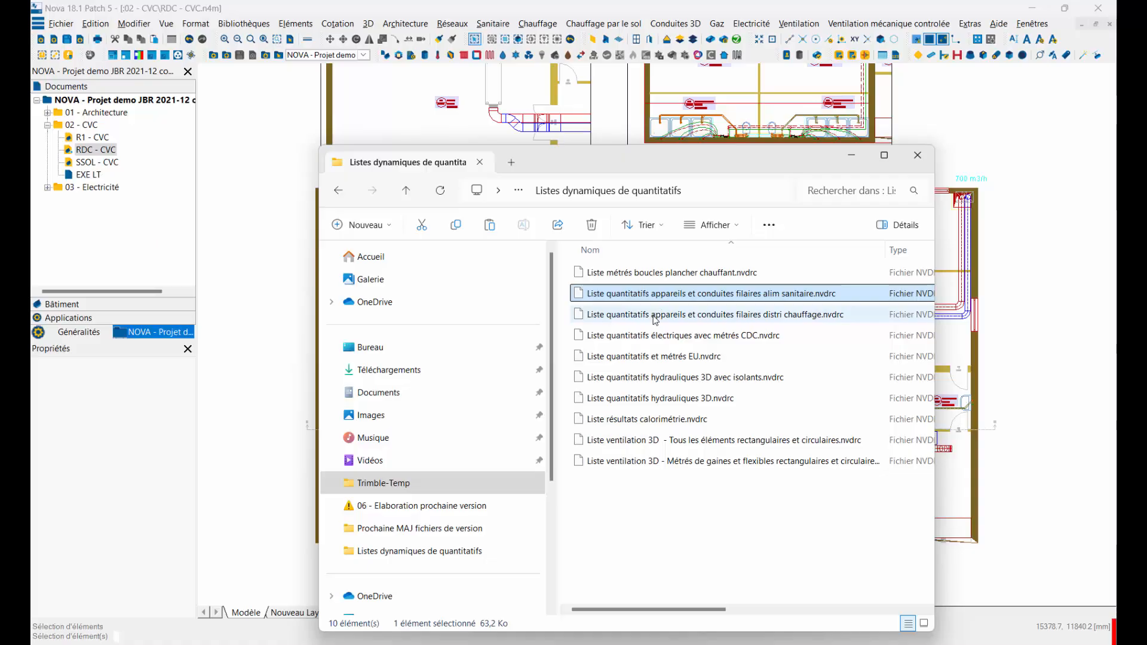
{"action": "left_click", "coordinate": [661, 316]}
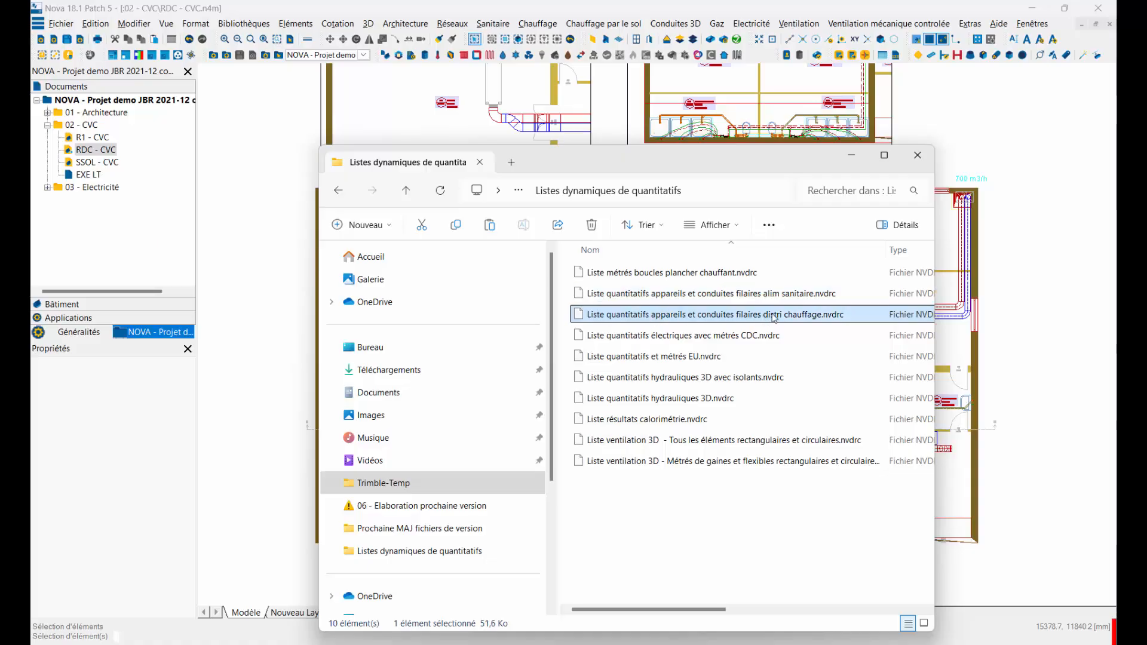
{"action": "left_click", "coordinate": [611, 337]}
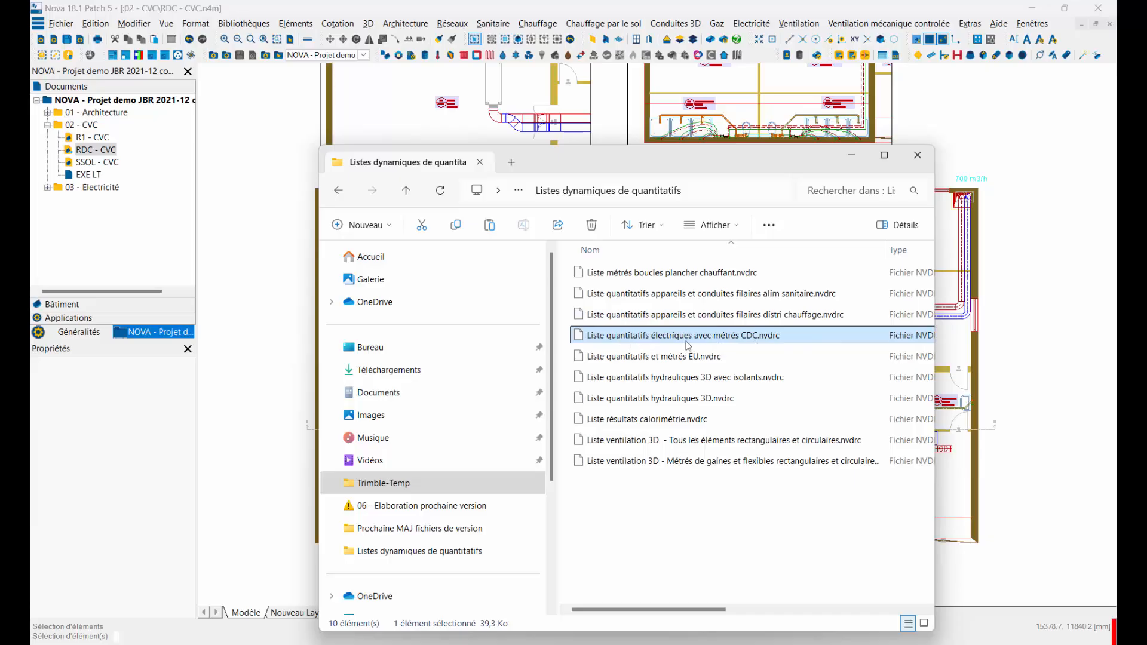
{"action": "left_click", "coordinate": [653, 358]}
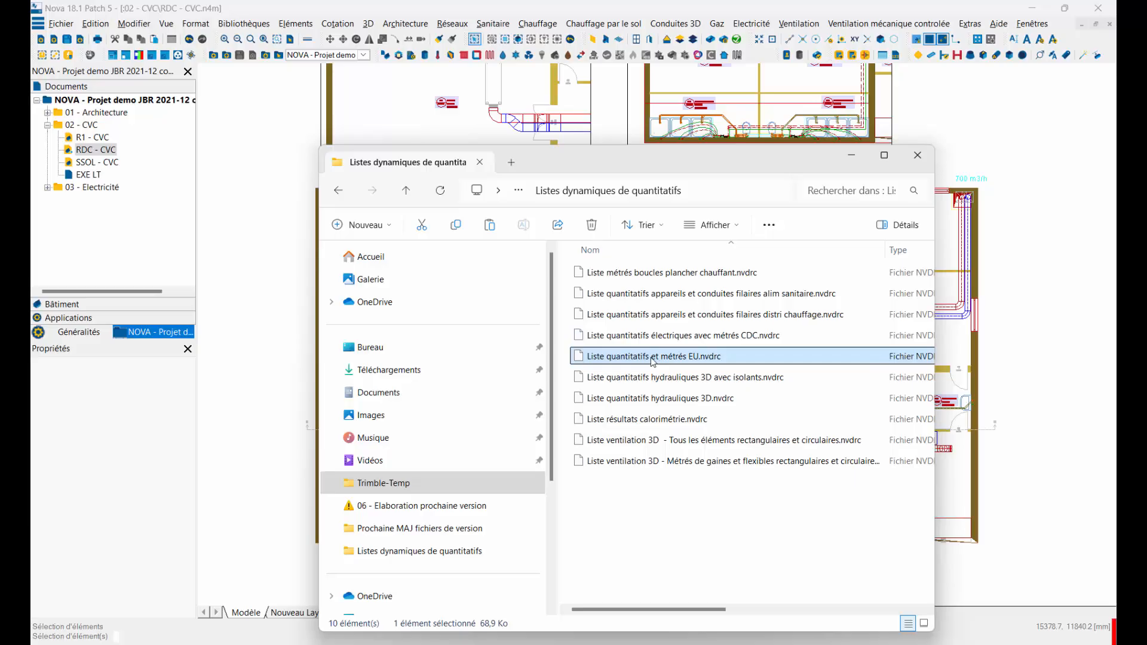
{"action": "left_click", "coordinate": [647, 377]}
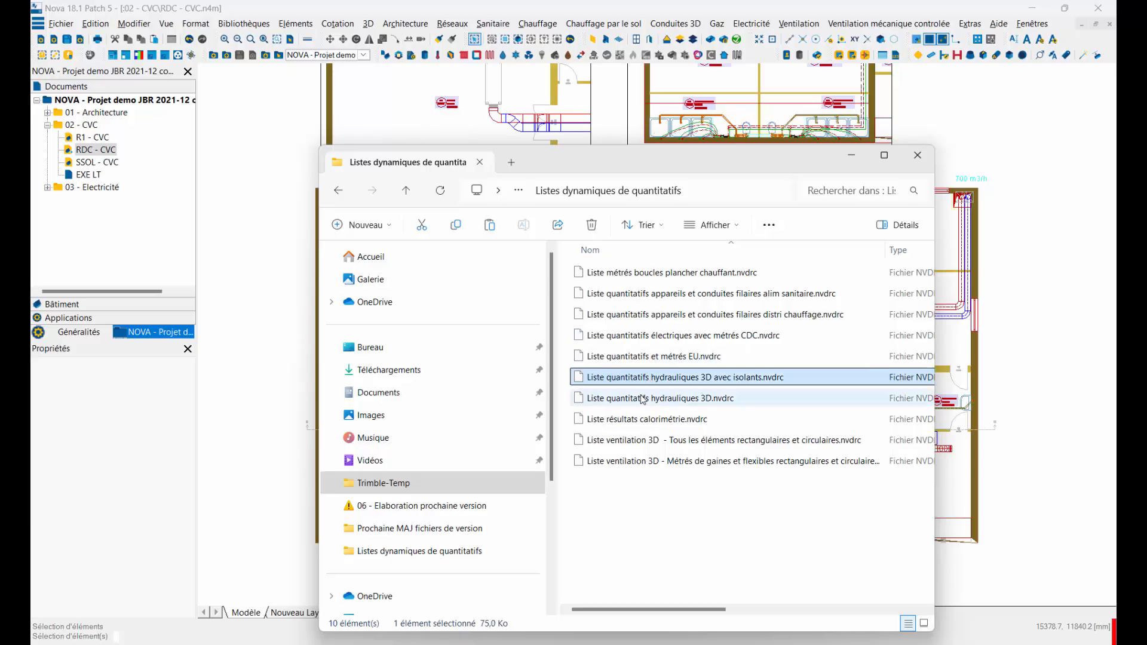
{"action": "left_click", "coordinate": [638, 398]}
{"action": "left_click", "coordinate": [635, 383]}
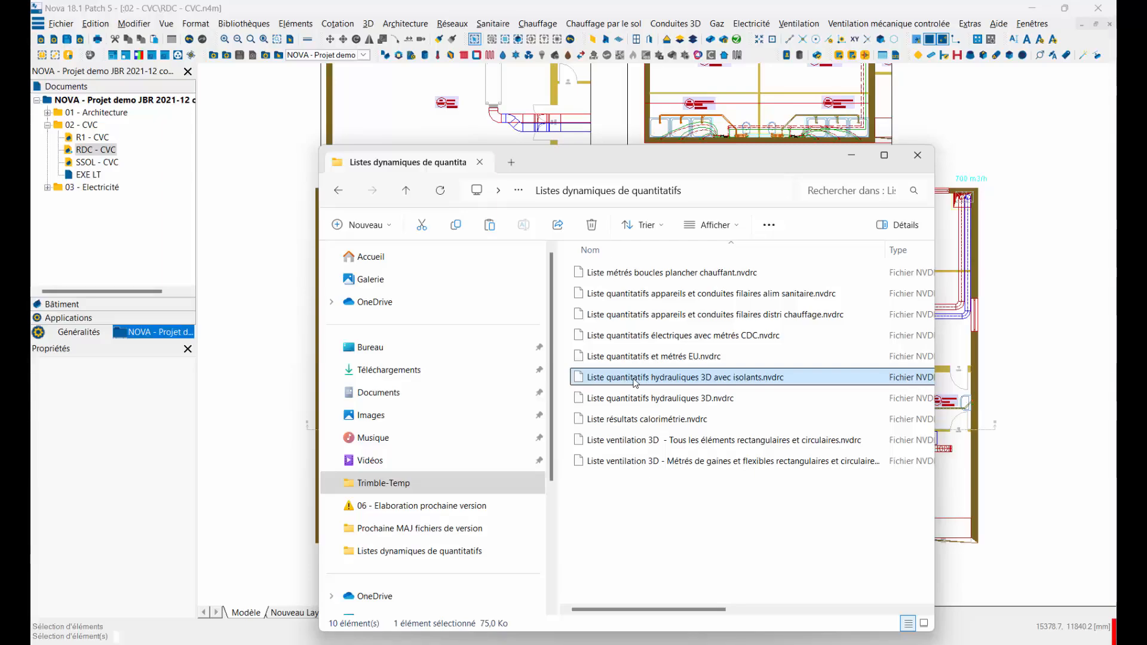
{"action": "left_click", "coordinate": [637, 399]}
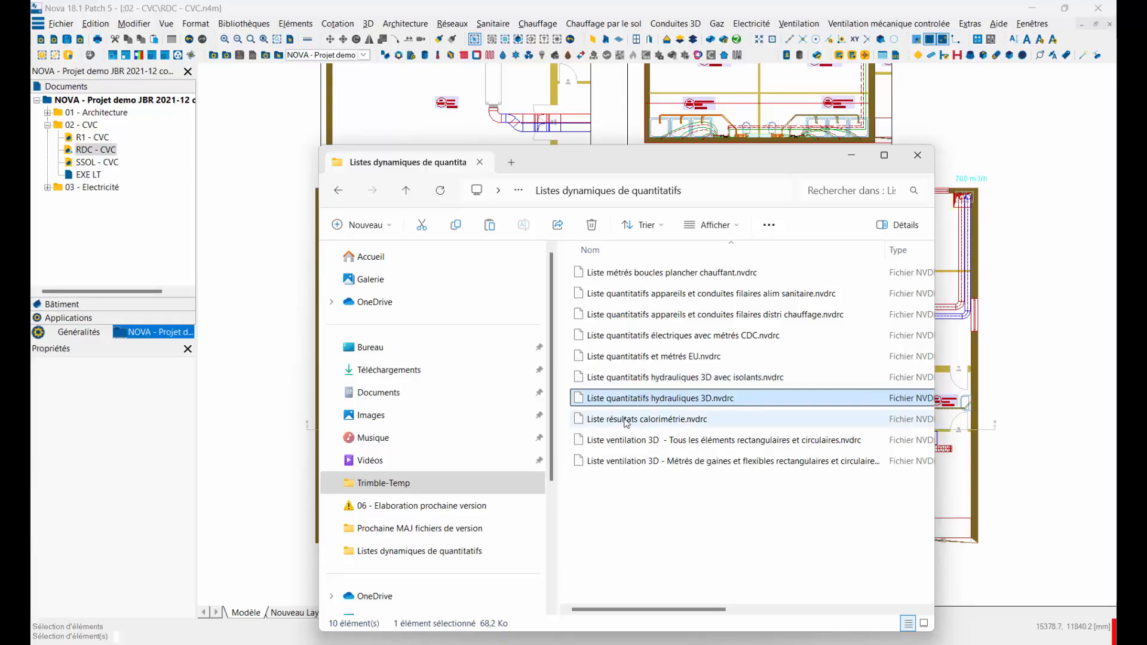
{"action": "left_click", "coordinate": [626, 421]}
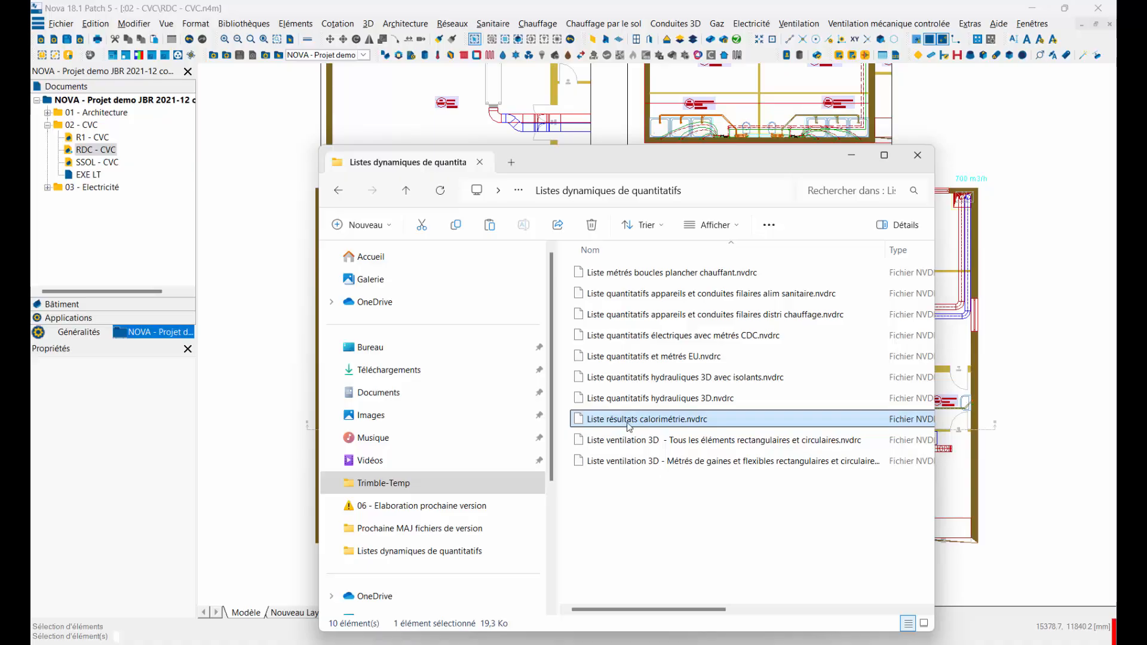
{"action": "left_click", "coordinate": [640, 442]}
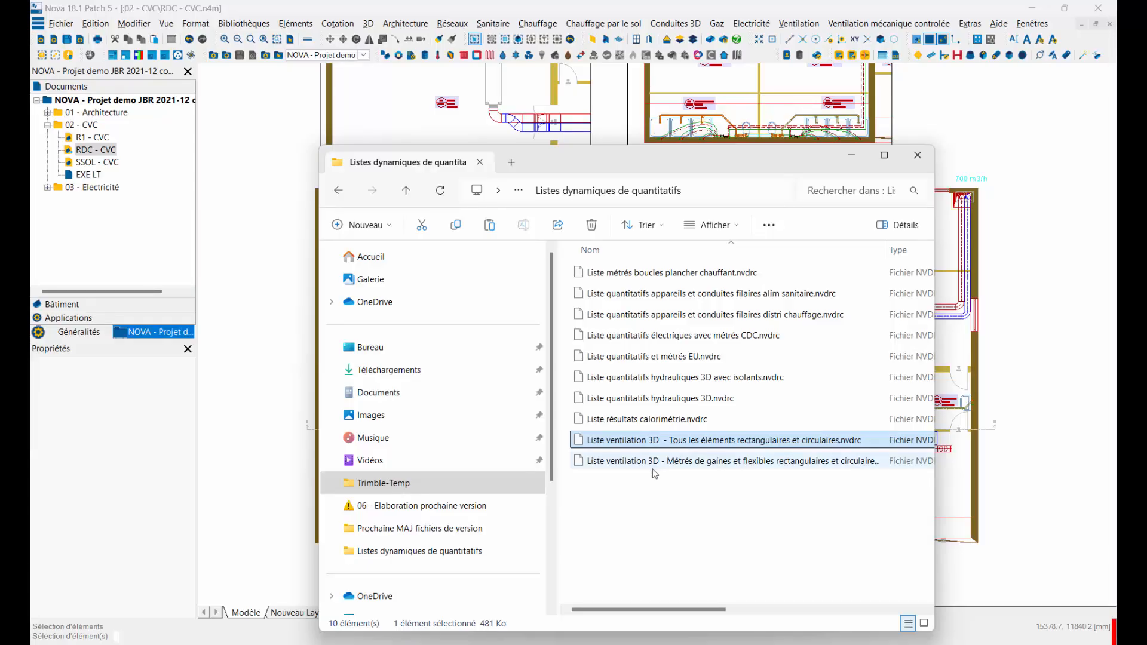
{"action": "left_click", "coordinate": [709, 464]}
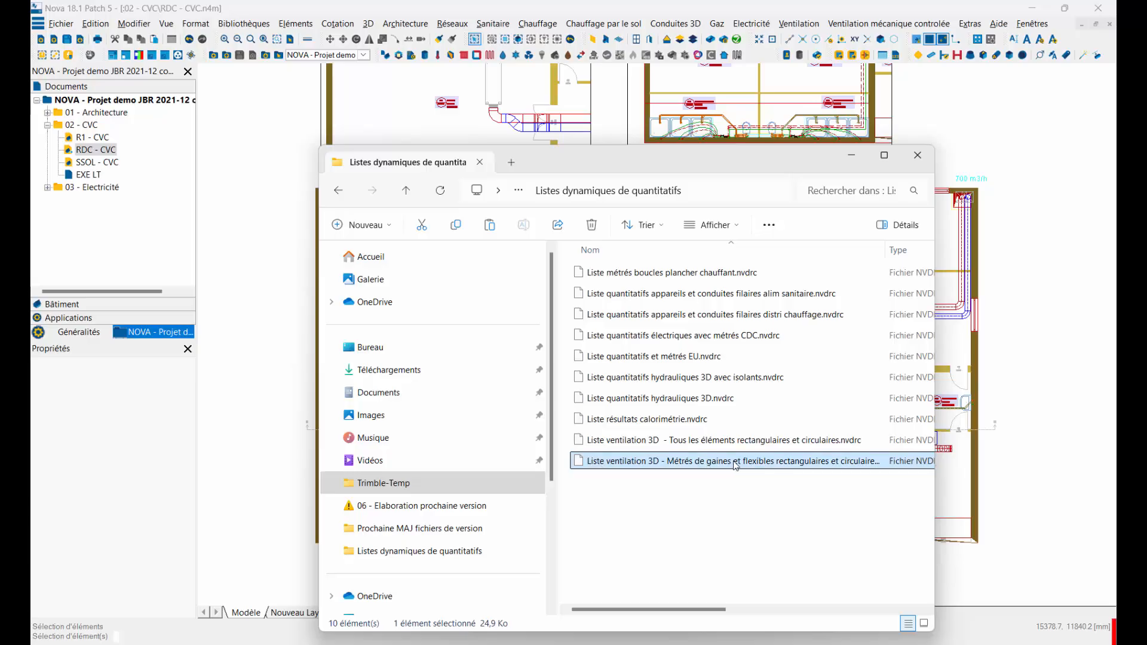
{"action": "left_click", "coordinate": [917, 155]}
Step: Open the project's dynamic quantity lists at the properties and tables settings and load the configuration Liste quantitatifs et métrés EU.nvdrc
{"action": "left_click", "coordinate": [61, 23]}
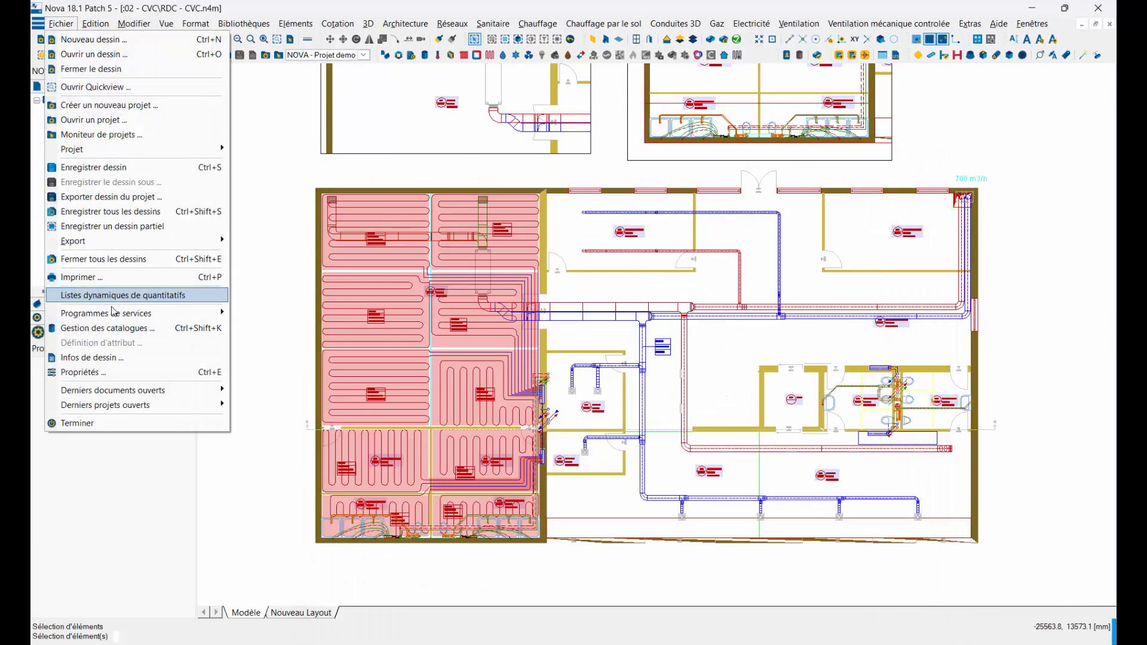
{"action": "left_click", "coordinate": [98, 296]}
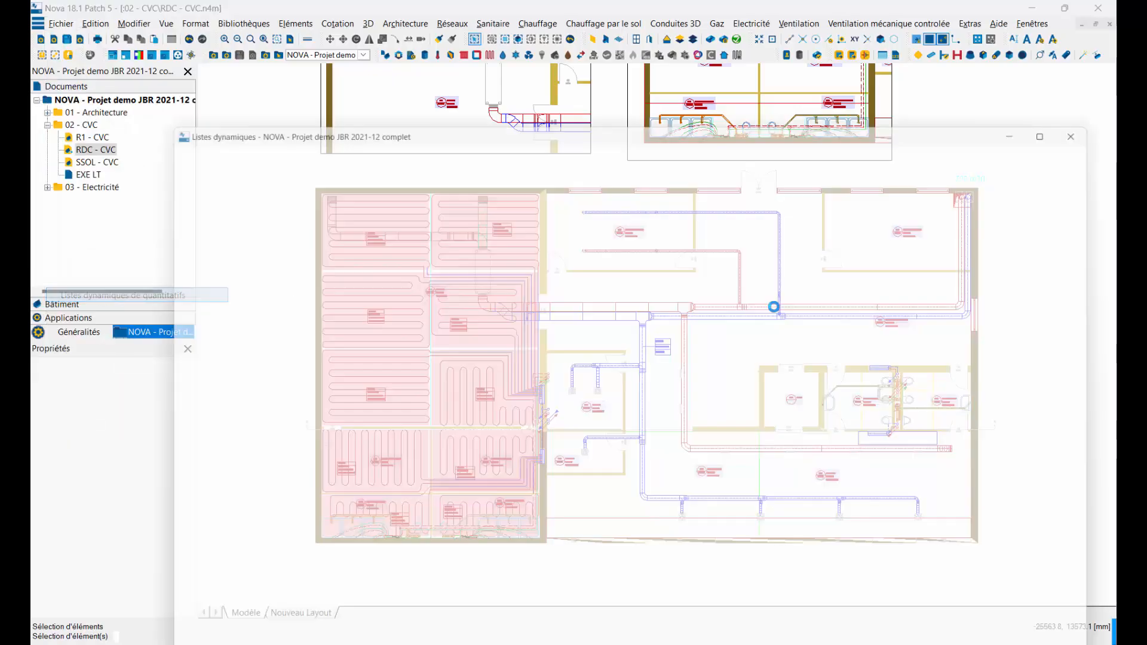
{"action": "left_click", "coordinate": [338, 155]}
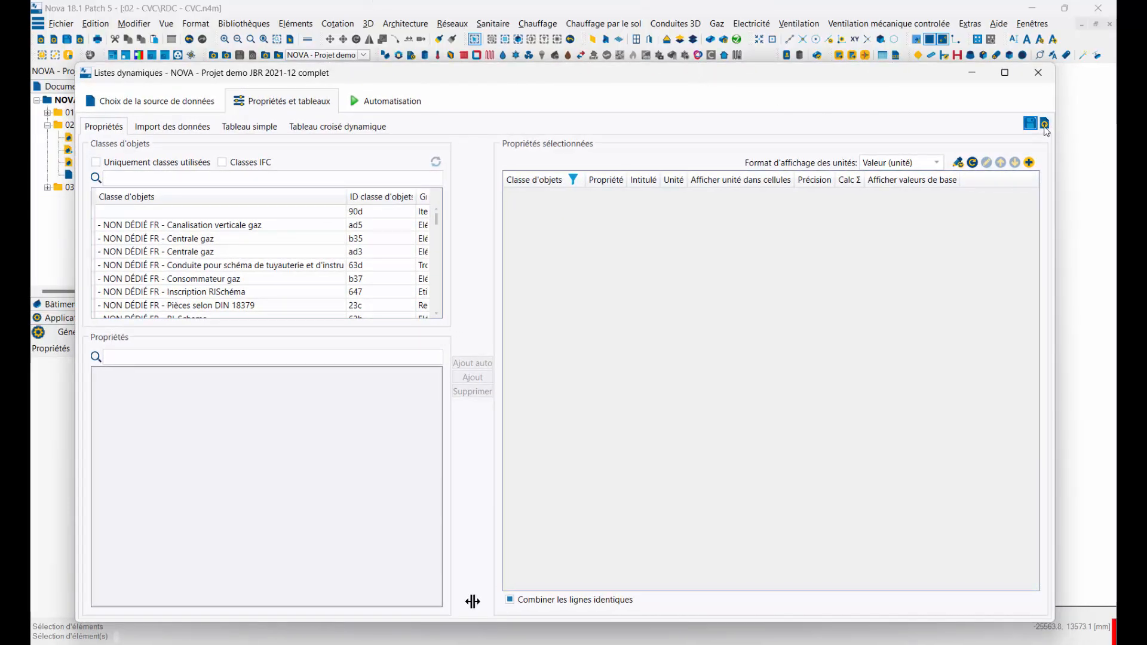
{"action": "left_click", "coordinate": [1044, 123]}
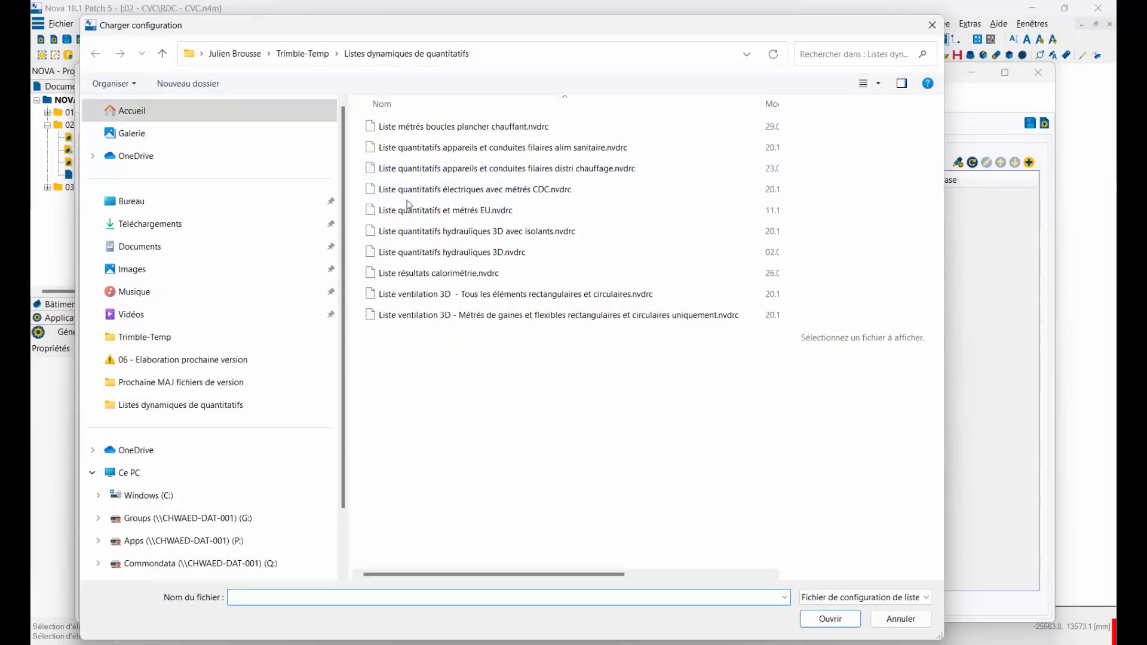
{"action": "left_click", "coordinate": [409, 210]}
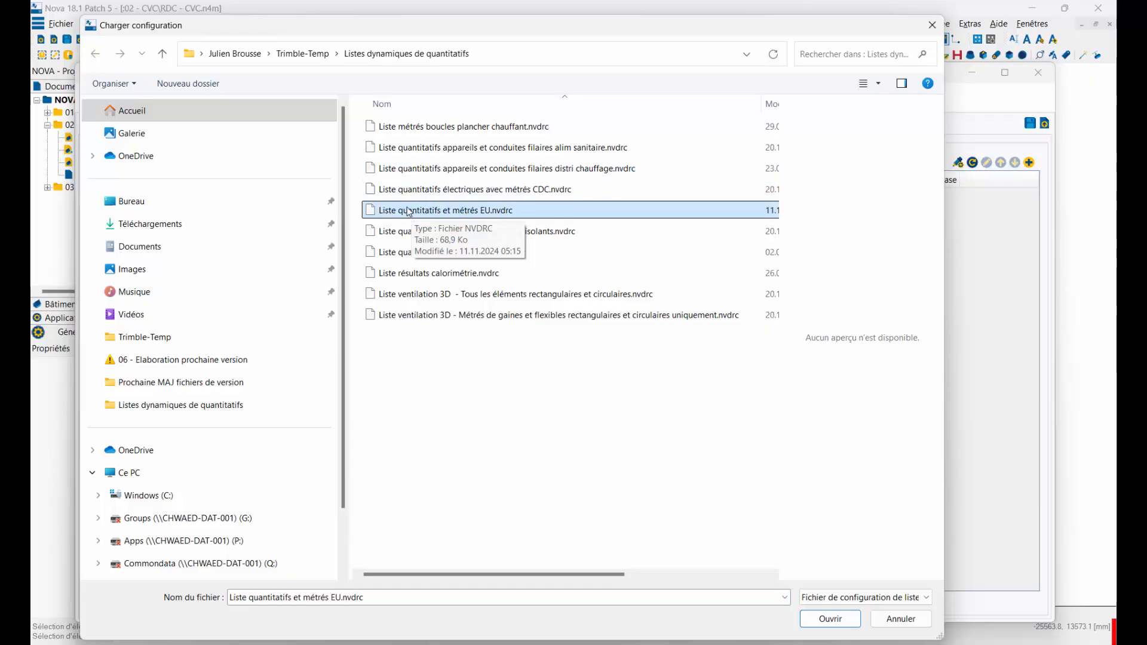
{"action": "left_click", "coordinate": [829, 619]}
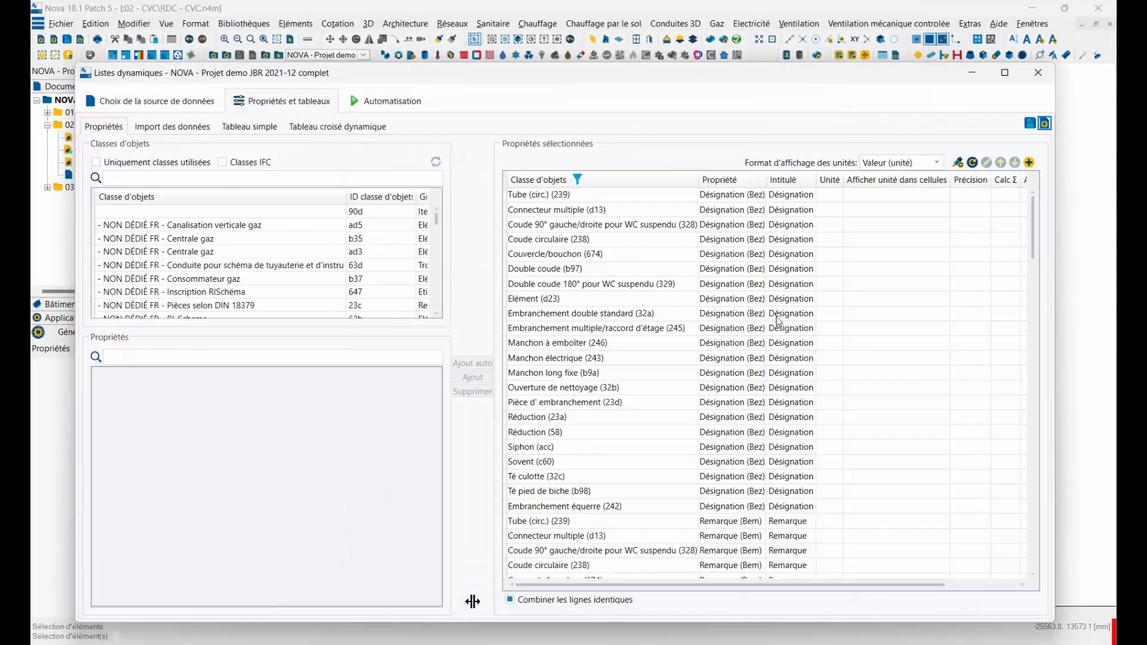
Step: Widen the Propriété and Intitulé columns and examine which properties are selected for each object class in the loaded list
{"action": "left_click_drag", "start_coordinate": [815, 181], "coordinate": [877, 180]}
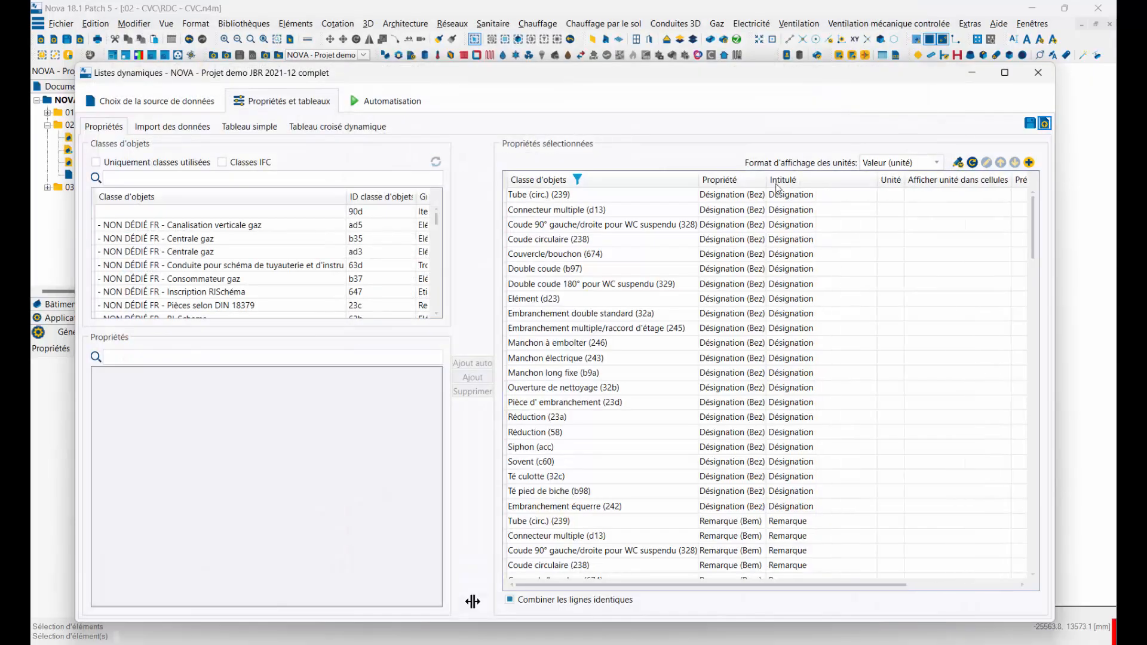
{"action": "left_click_drag", "start_coordinate": [764, 180], "coordinate": [801, 180]}
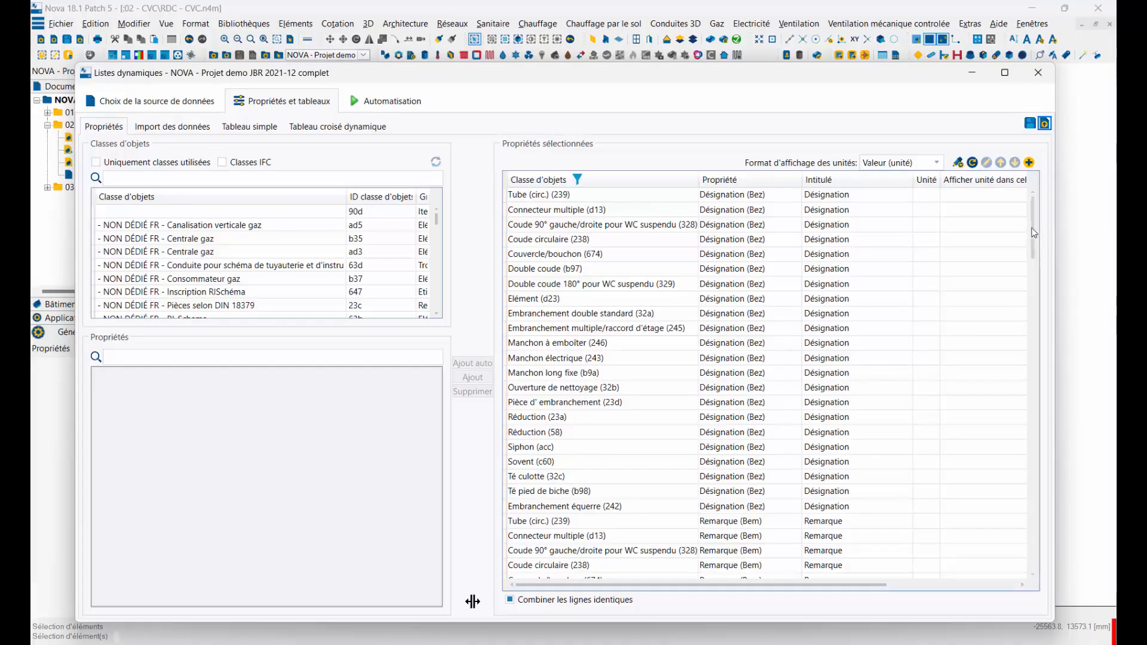
{"action": "scroll", "coordinate": [1026, 214], "scroll_direction": "down", "scroll_amount": 3}
{"action": "scroll", "coordinate": [1027, 220], "scroll_direction": "up", "scroll_amount": 3}
{"action": "scroll", "coordinate": [1027, 223], "scroll_direction": "down", "scroll_amount": 5}
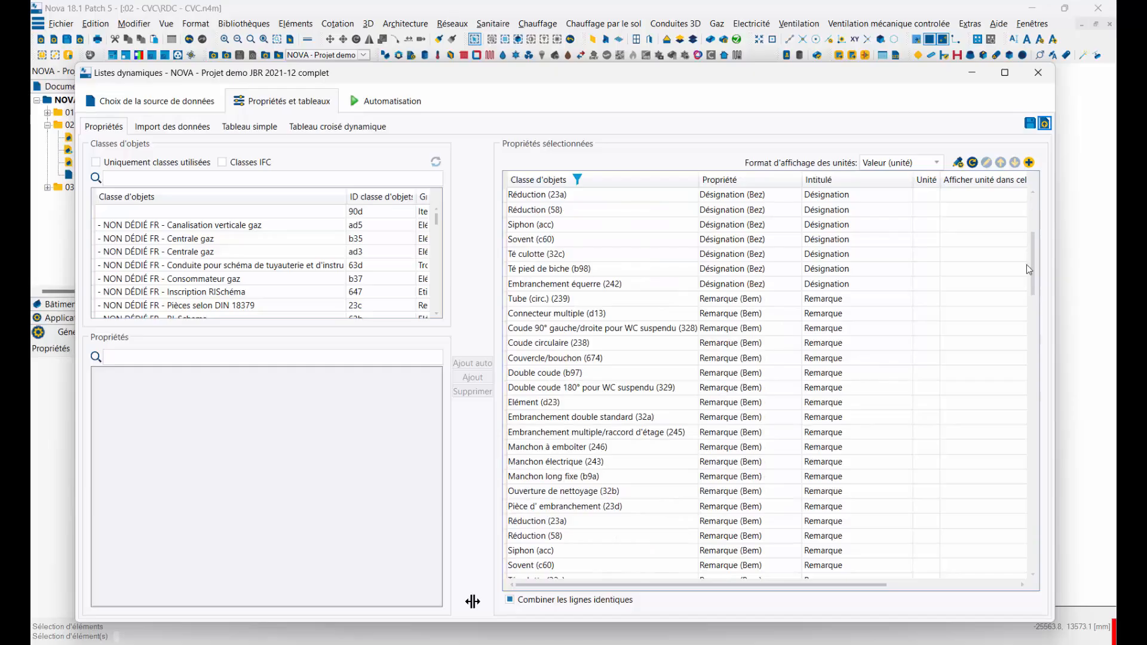
{"action": "scroll", "coordinate": [780, 370], "scroll_direction": "down", "scroll_amount": 15}
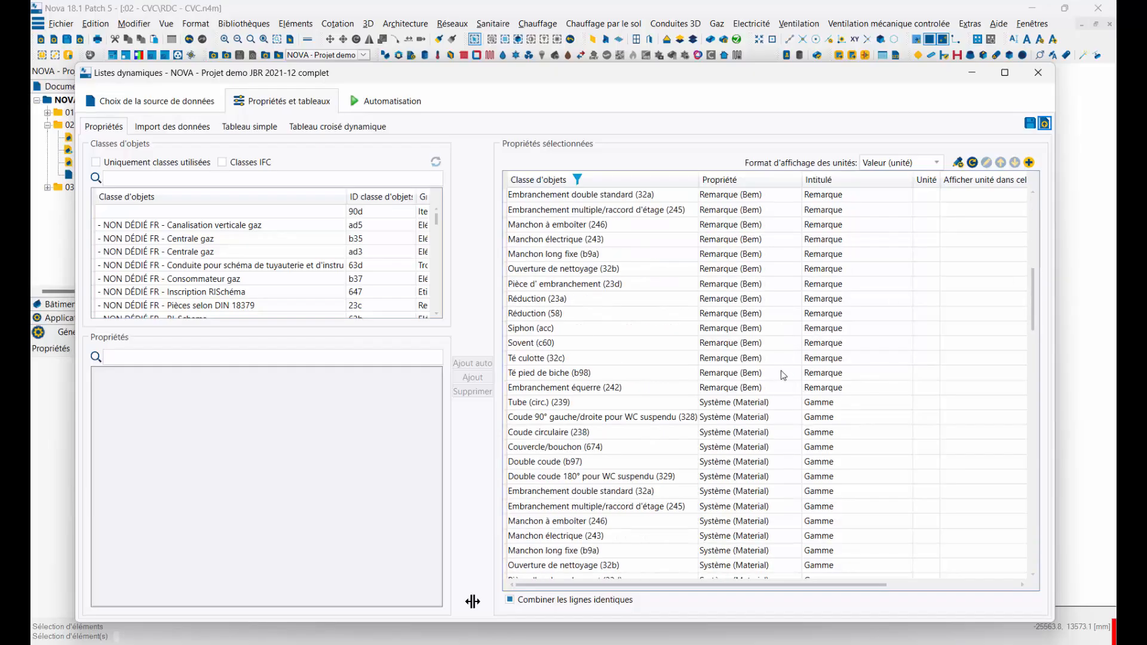
{"action": "scroll", "coordinate": [784, 372], "scroll_direction": "down", "scroll_amount": 15}
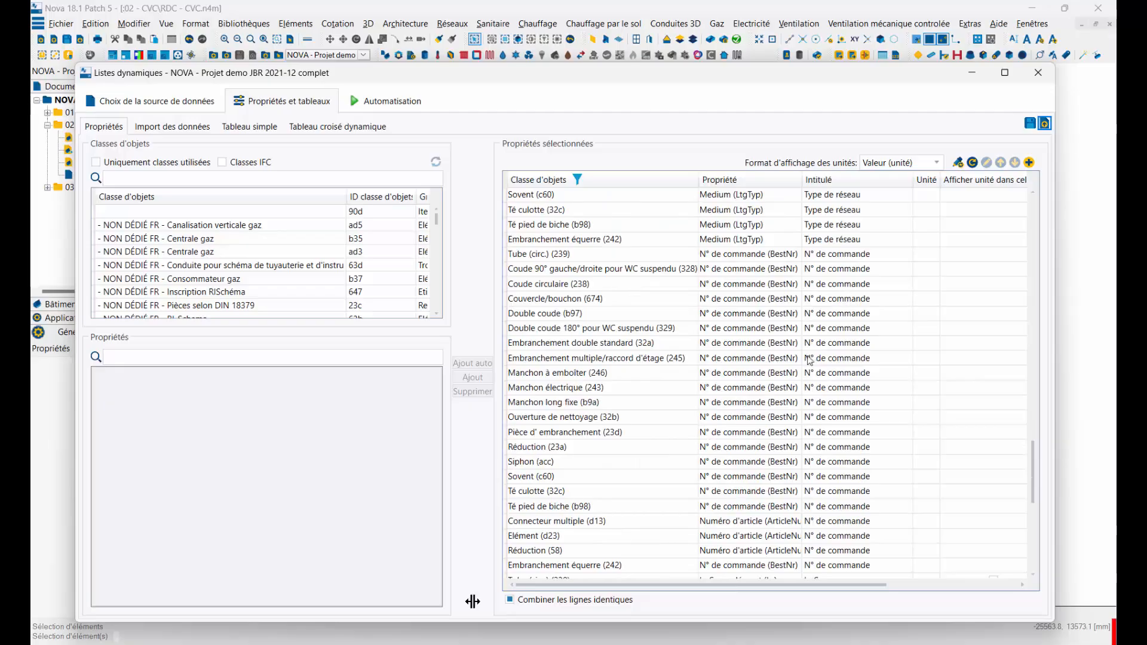
{"action": "scroll", "coordinate": [809, 362], "scroll_direction": "down", "scroll_amount": 8}
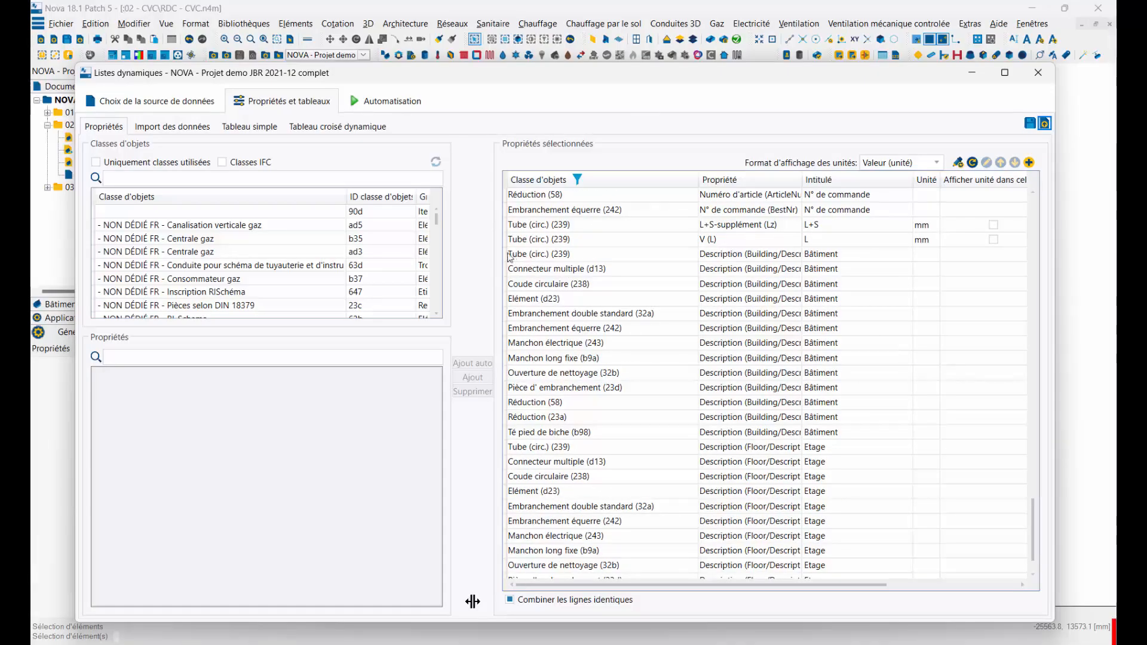
Step: Delete all the selected-property rows titled Bâtiment and Etage from the list
{"action": "left_click", "coordinate": [506, 258]}
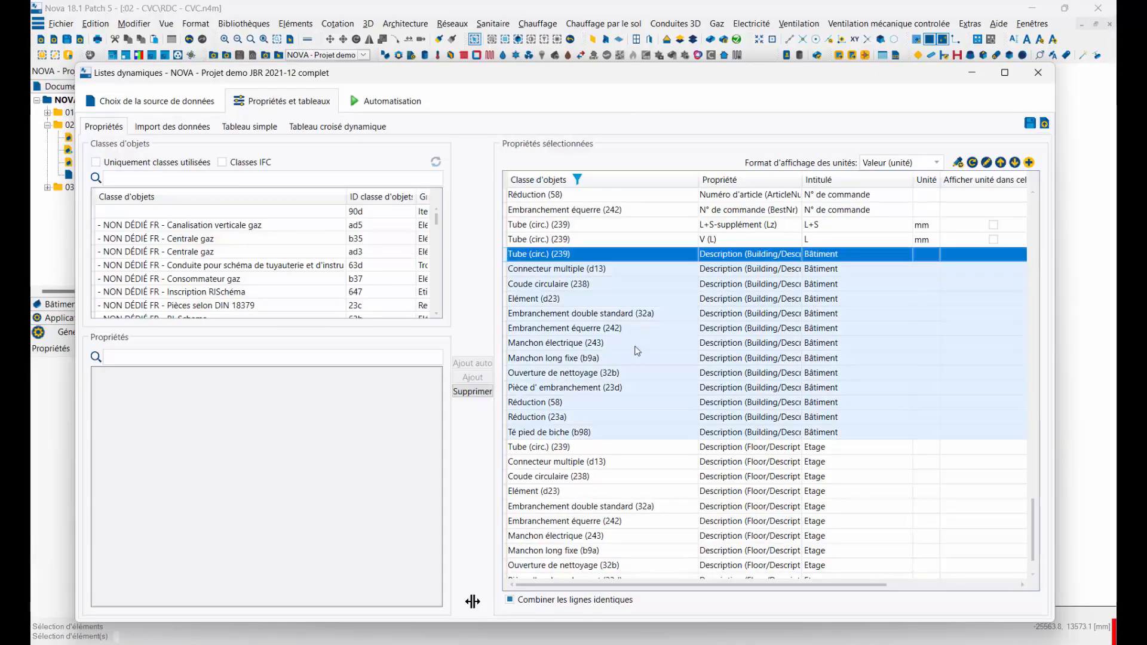
{"action": "scroll", "coordinate": [634, 351], "scroll_direction": "down", "scroll_amount": 2}
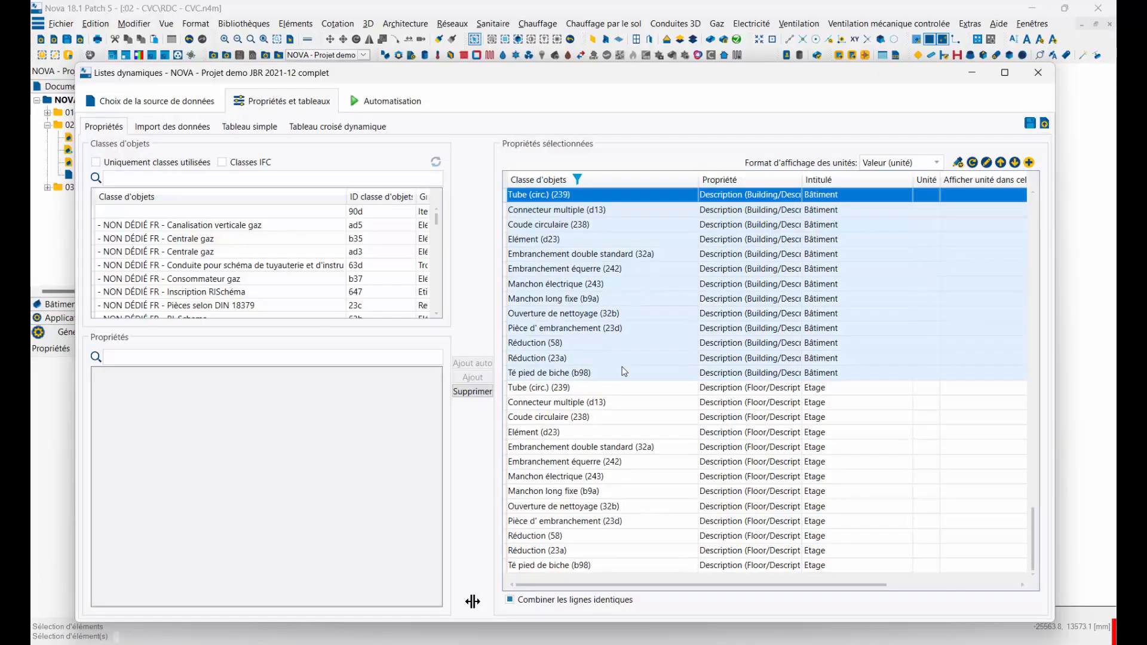
{"action": "left_click", "coordinate": [506, 567], "text": "shift"}
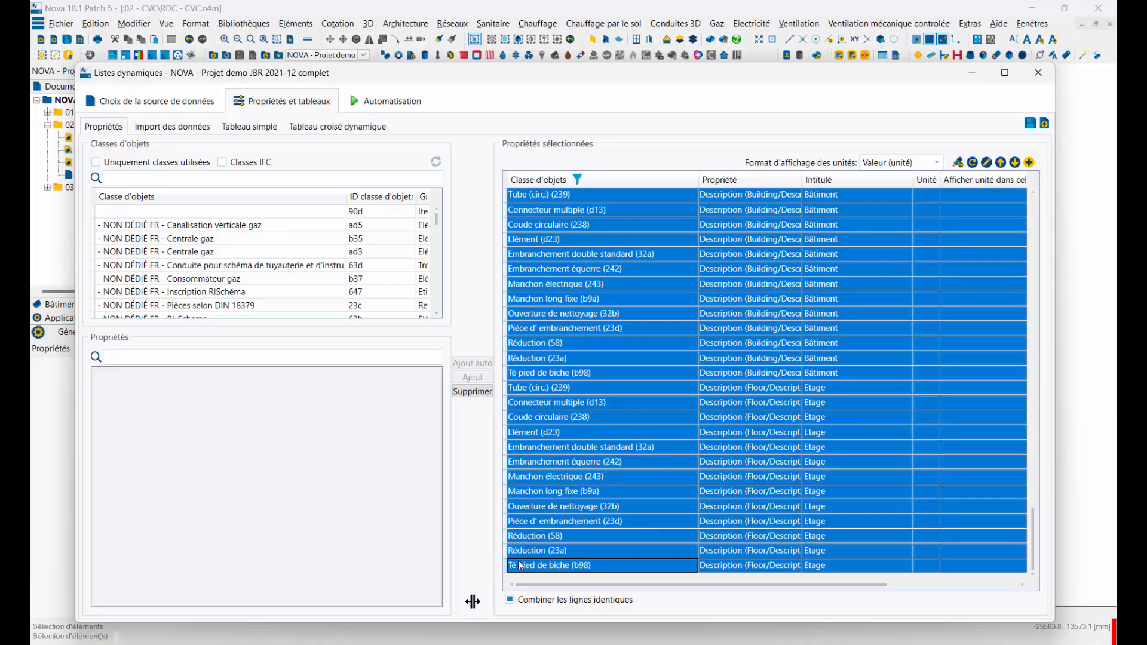
{"action": "key", "text": "Delete"}
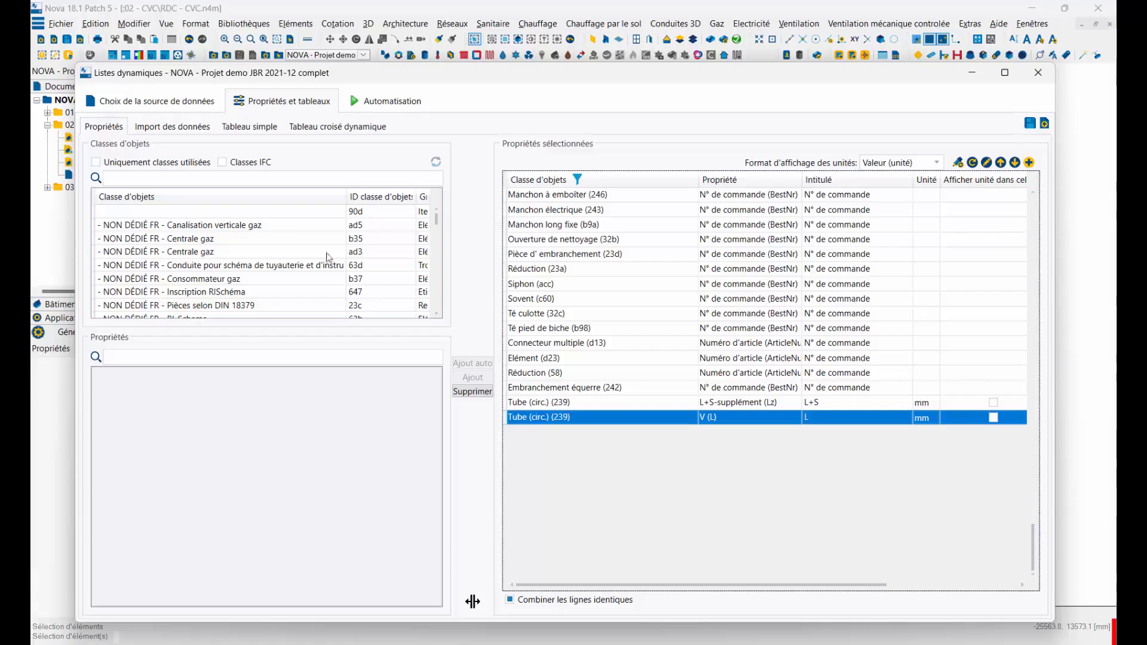
{"action": "scroll", "coordinate": [640, 296], "scroll_direction": "up", "scroll_amount": 15}
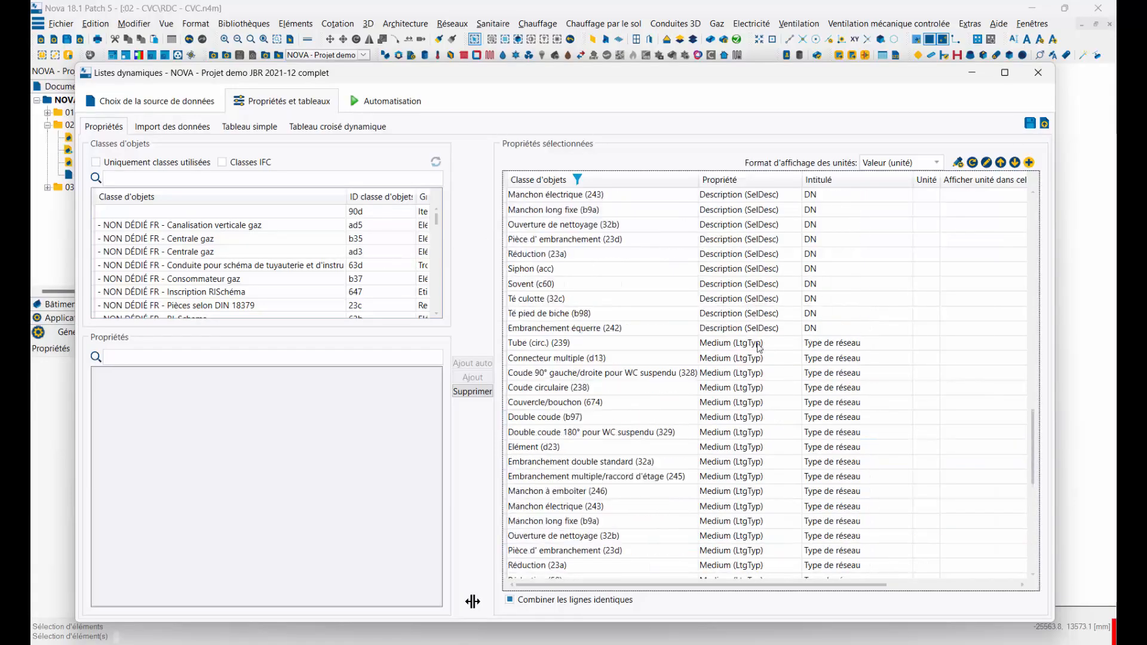
Step: Import the project data into the dynamic list and open it as a simple table
{"action": "left_click", "coordinate": [189, 129]}
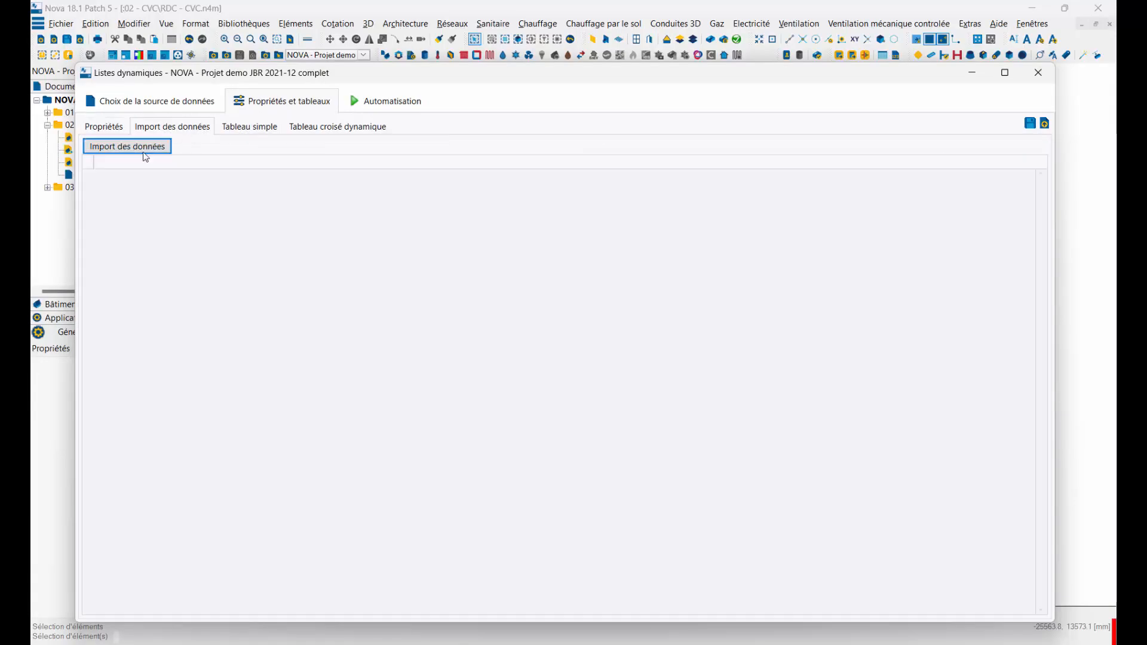
{"action": "left_click", "coordinate": [144, 150]}
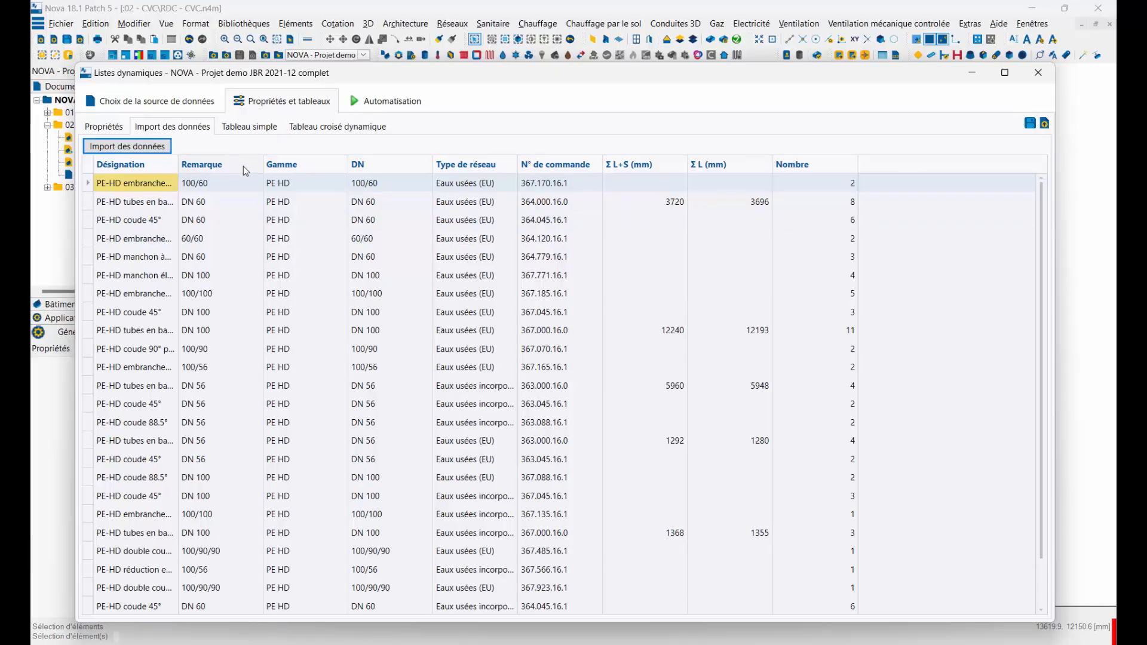
{"action": "left_click", "coordinate": [250, 127]}
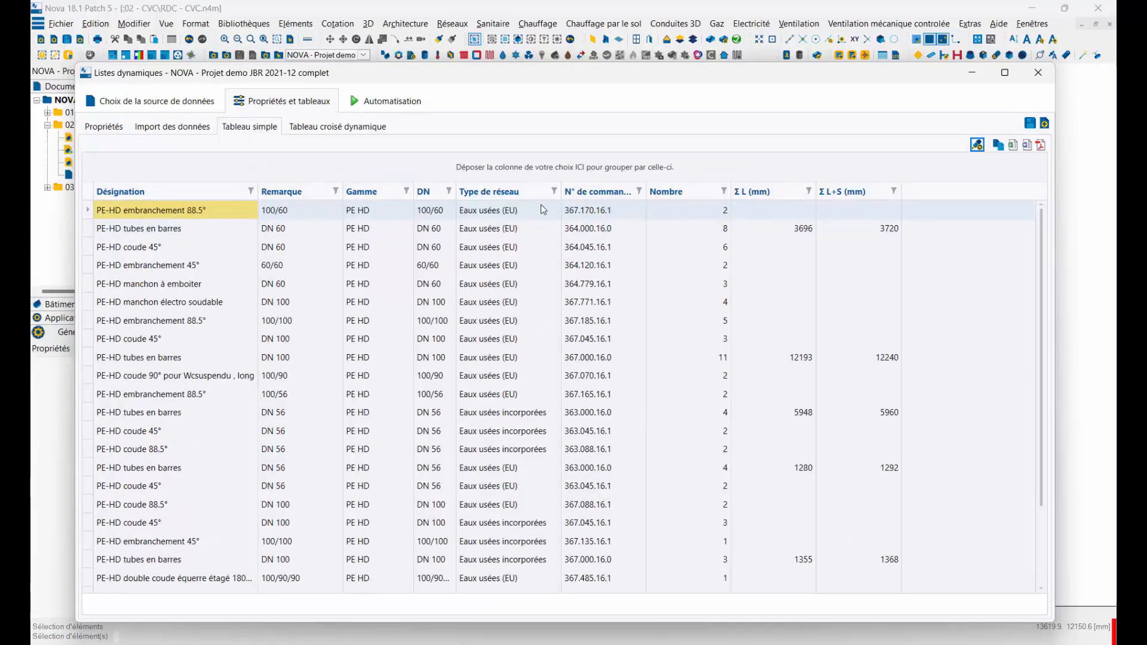
Step: Sort the simple table by Type de réseau in descending order and filter that column to Eaux usées incorporées only
{"action": "left_click", "coordinate": [510, 191]}
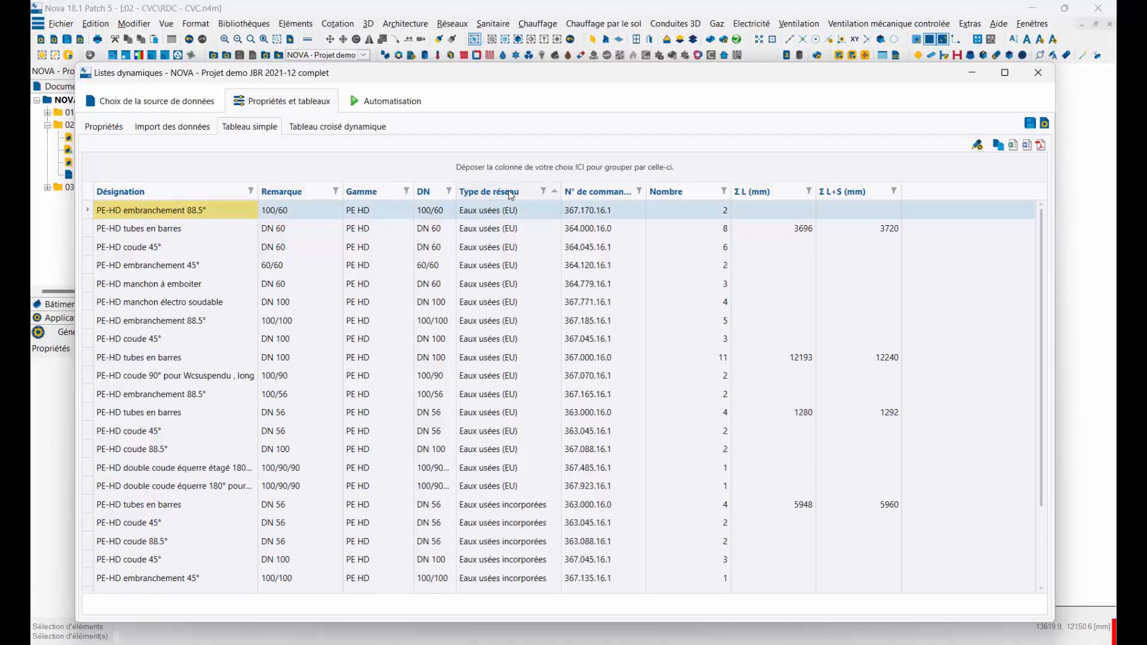
{"action": "left_click", "coordinate": [553, 192]}
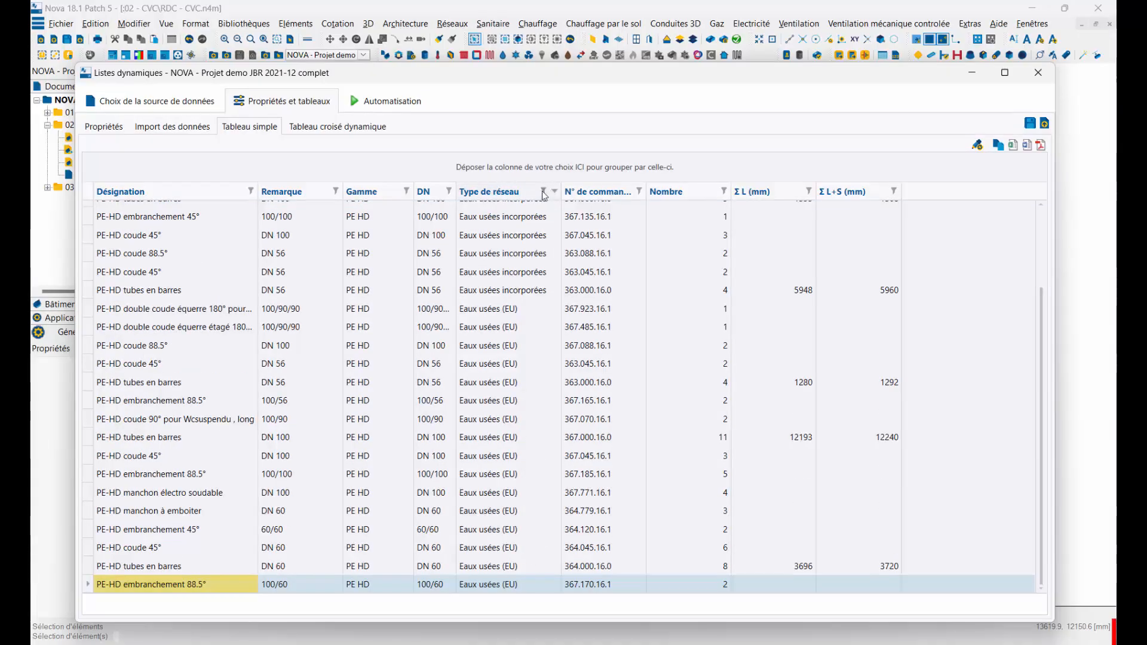
{"action": "left_click", "coordinate": [544, 192]}
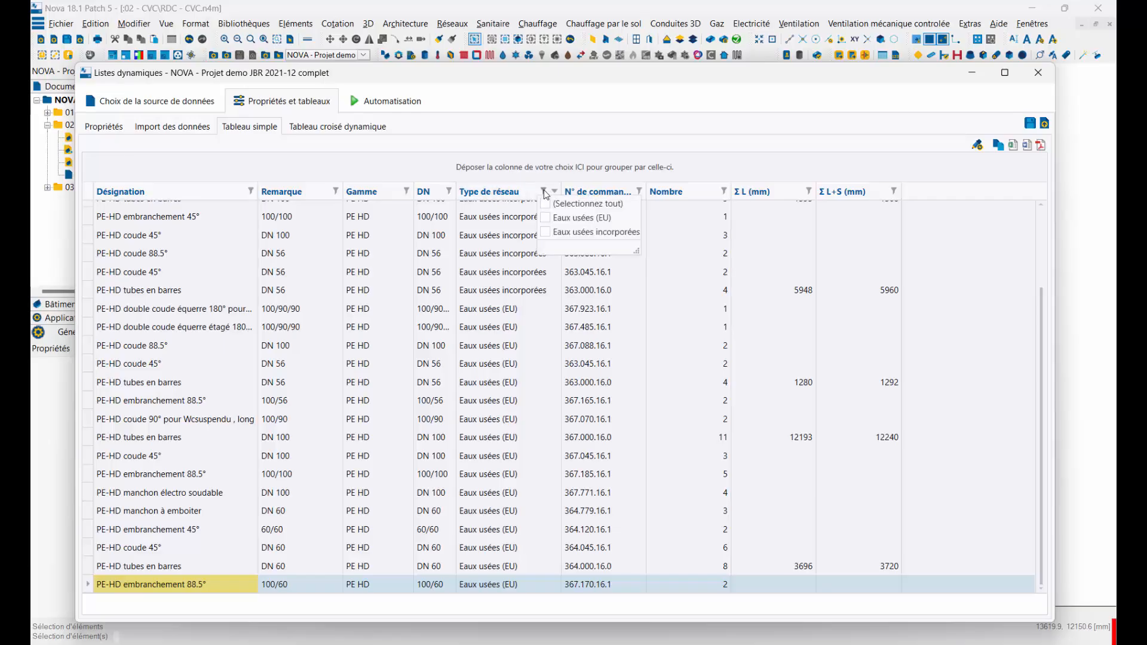
{"action": "left_click", "coordinate": [547, 219]}
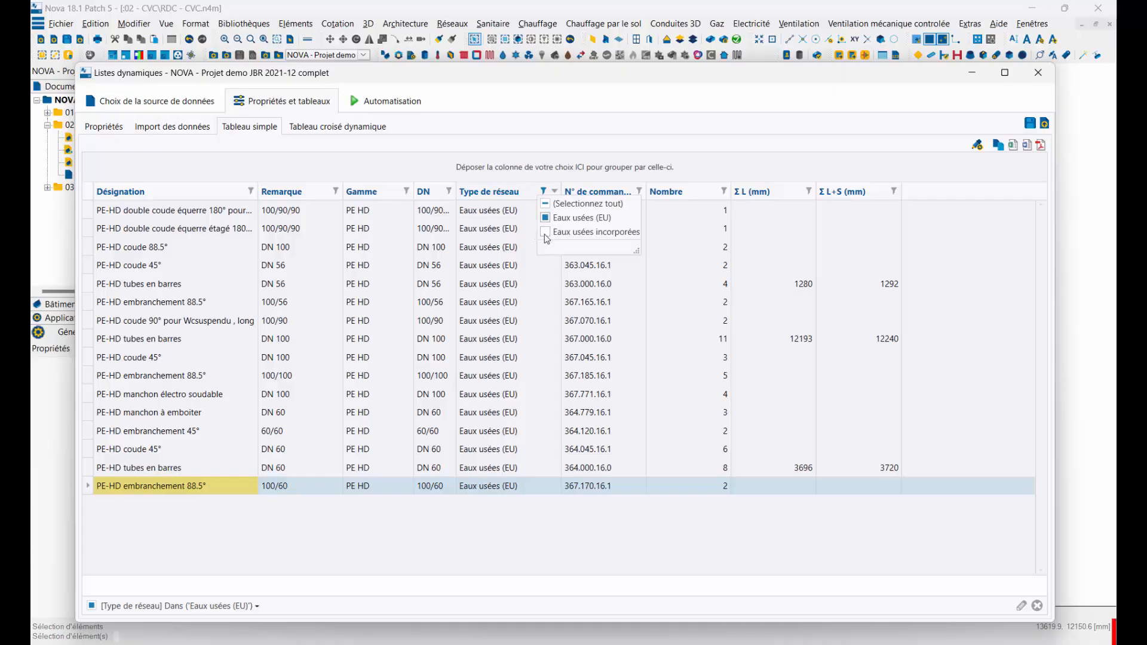
{"action": "left_click", "coordinate": [545, 232]}
{"action": "left_click", "coordinate": [545, 219]}
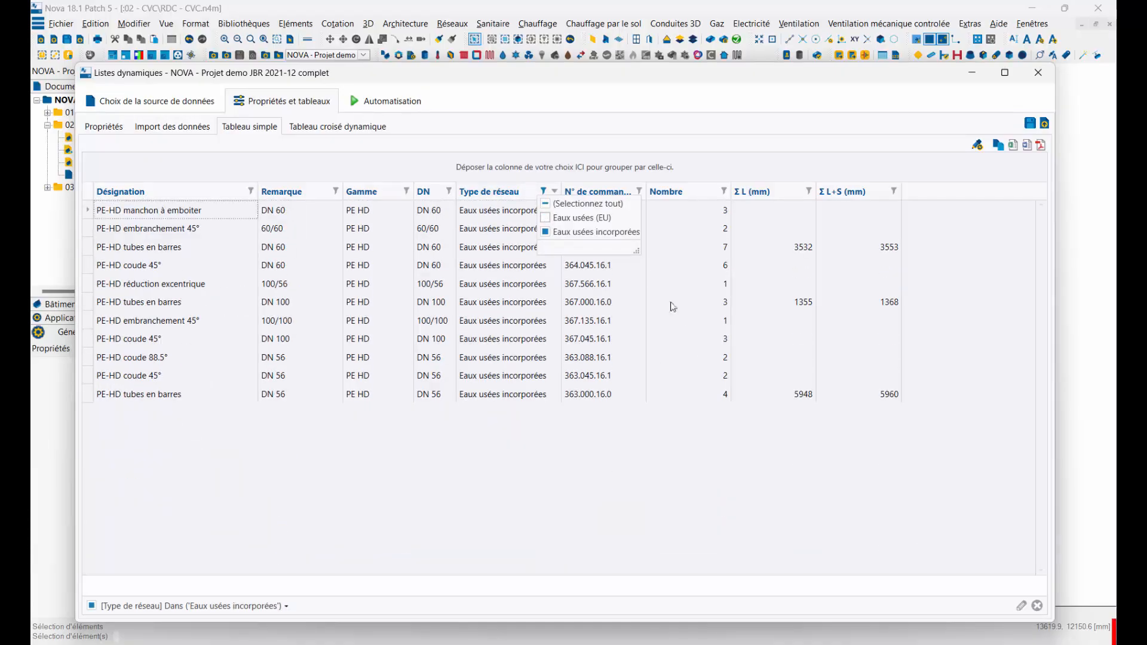
{"action": "left_click", "coordinate": [577, 460]}
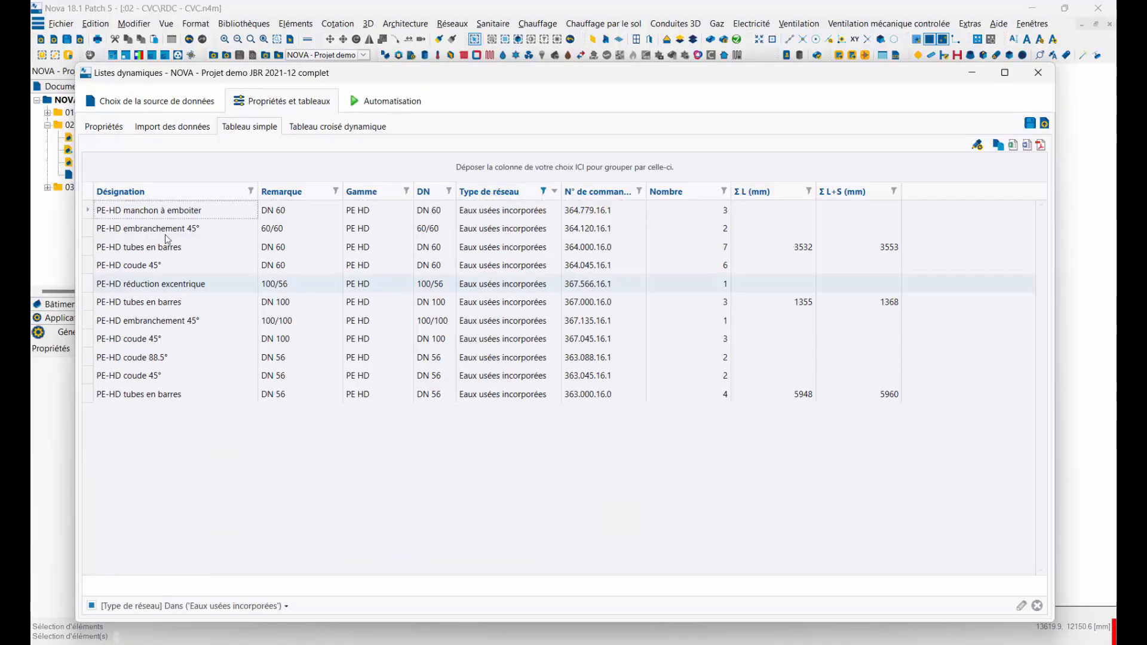
Step: Select all the filtered Eaux usées incorporées rows and copy them to the clipboard
{"action": "left_click", "coordinate": [88, 213]}
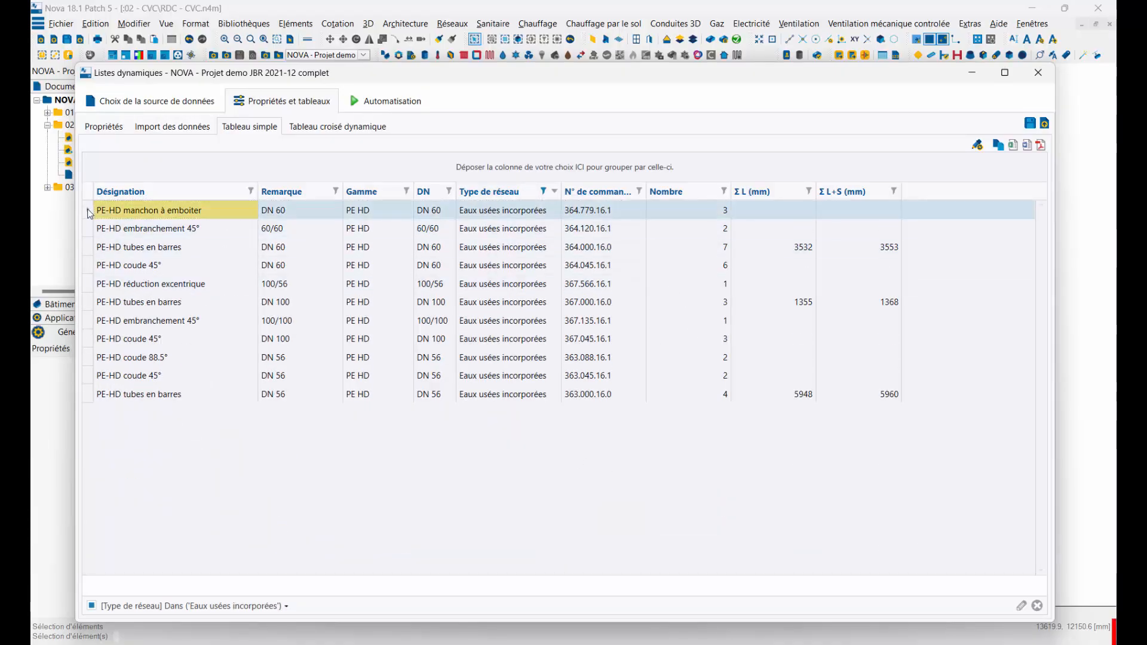
{"action": "left_click", "coordinate": [88, 395], "text": "shift"}
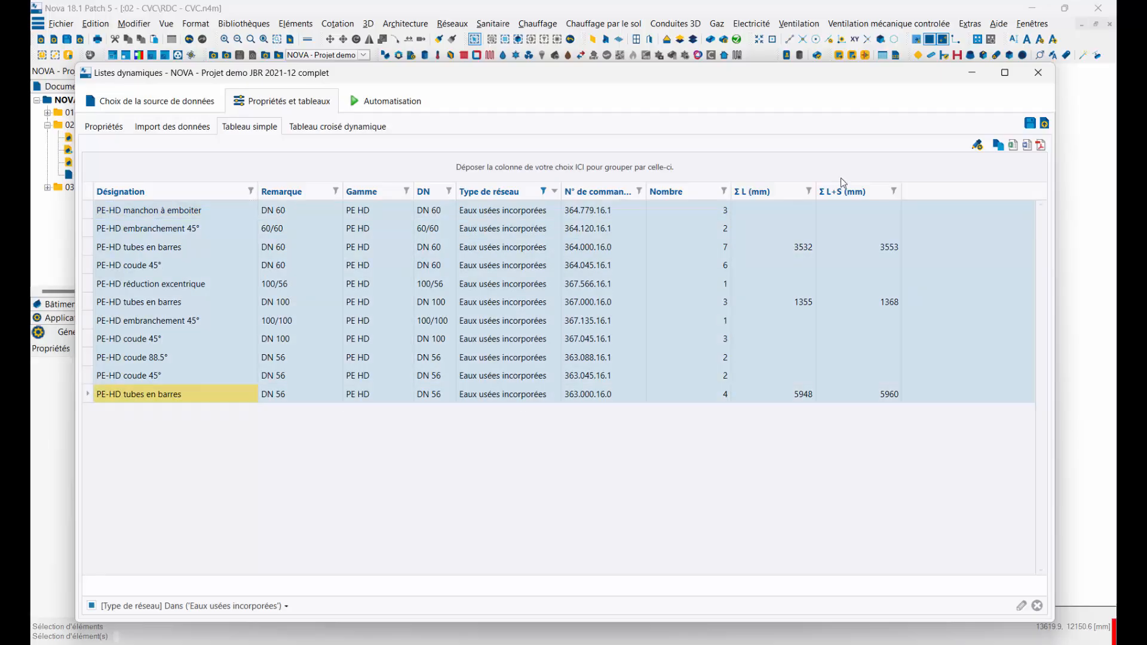
{"action": "left_click", "coordinate": [999, 146]}
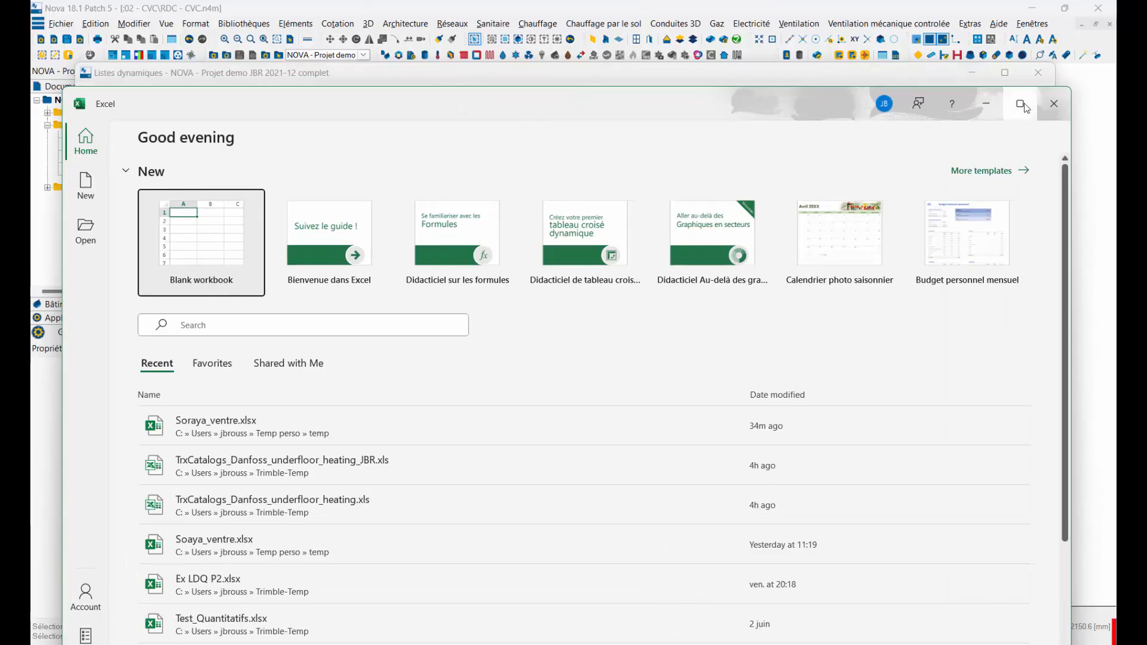
Step: Paste the copied rows into a blank workbook in Excel from cell A1 and close the workbook
{"action": "left_click", "coordinate": [1023, 106]}
{"action": "left_click", "coordinate": [160, 153]}
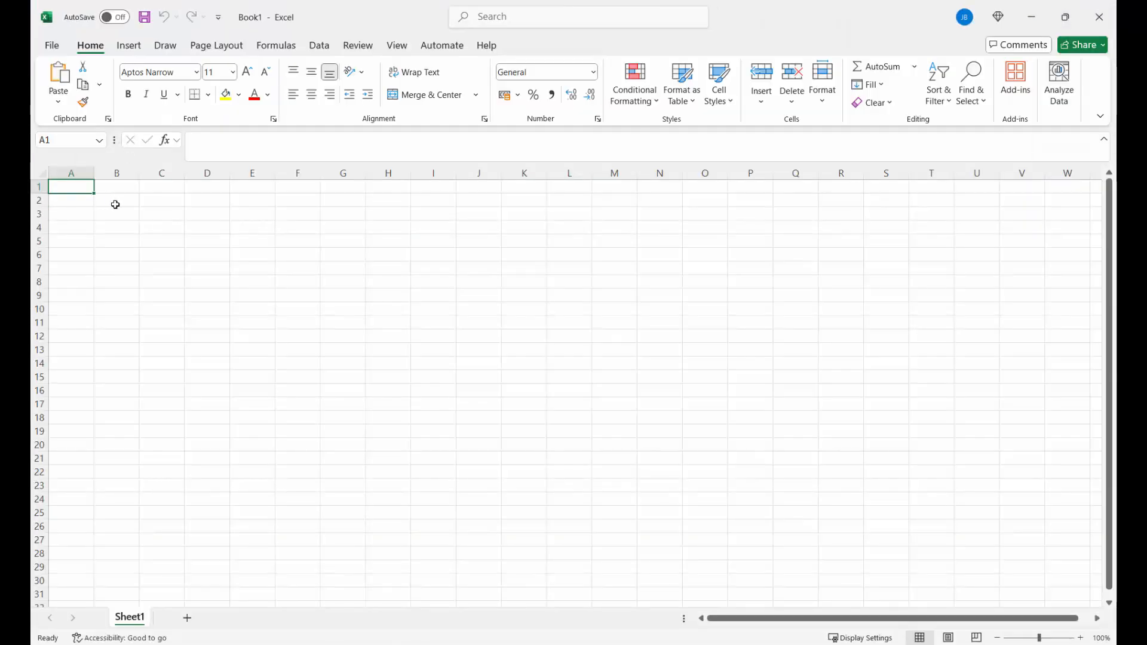
{"action": "key", "text": "ctrl+v"}
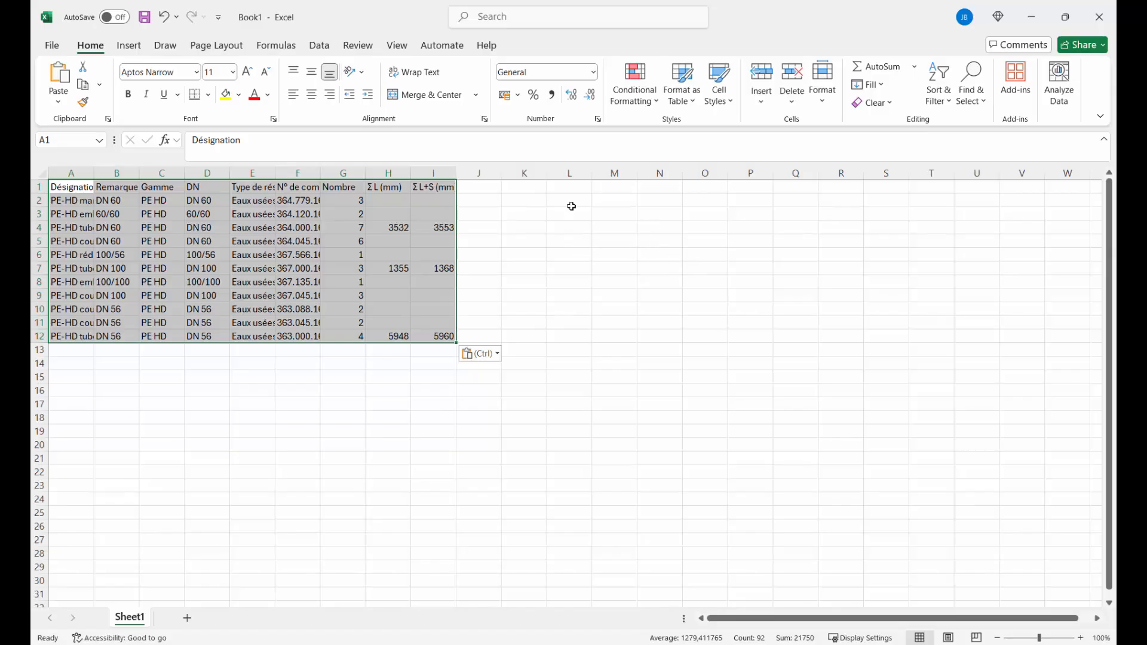
{"action": "left_click", "coordinate": [1096, 17]}
{"action": "left_click", "coordinate": [626, 411]}
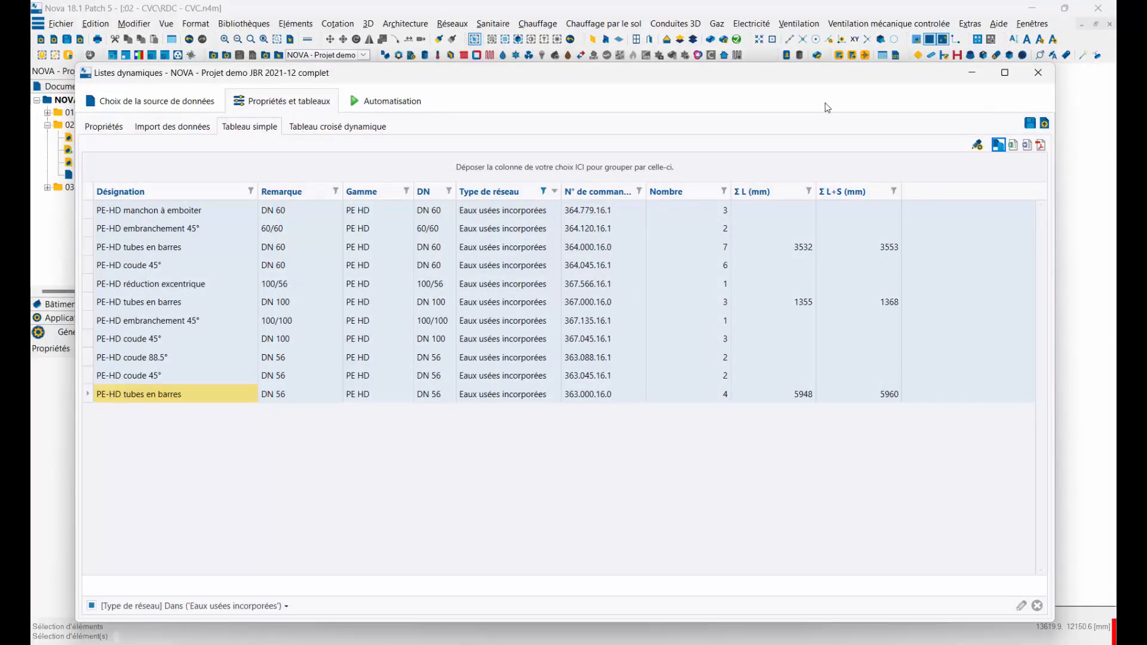
Step: Filter the Désignation column to every item except PE-HD manchon à emboiter and PE-HD manchon électro soudable
{"action": "left_click", "coordinate": [449, 191]}
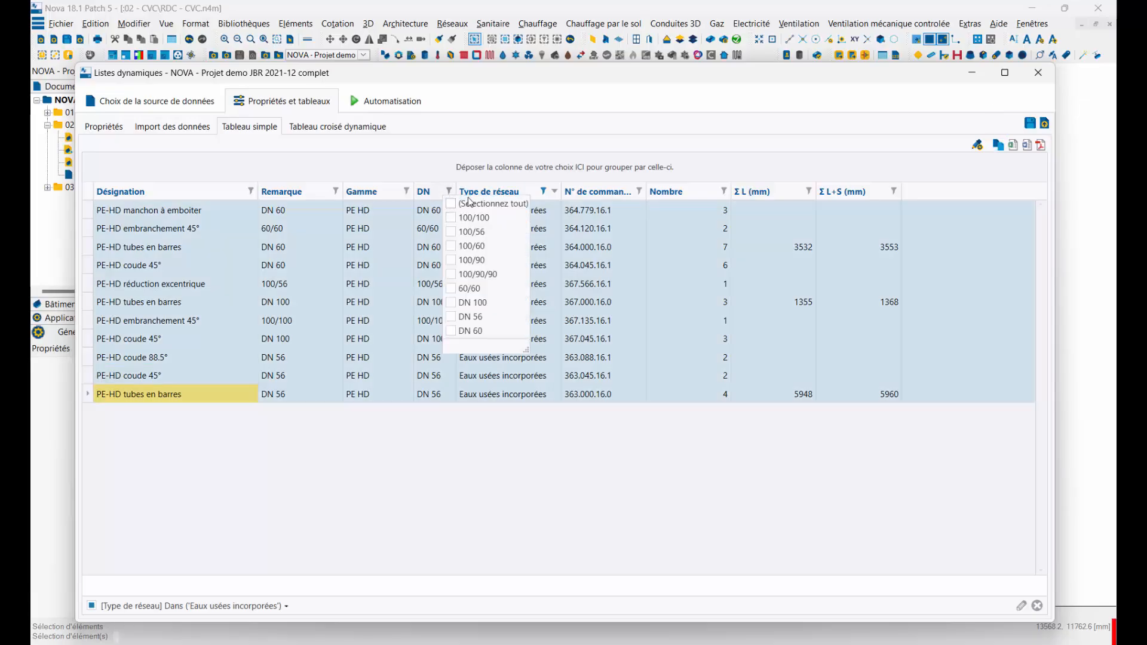
{"action": "left_click", "coordinate": [474, 133]}
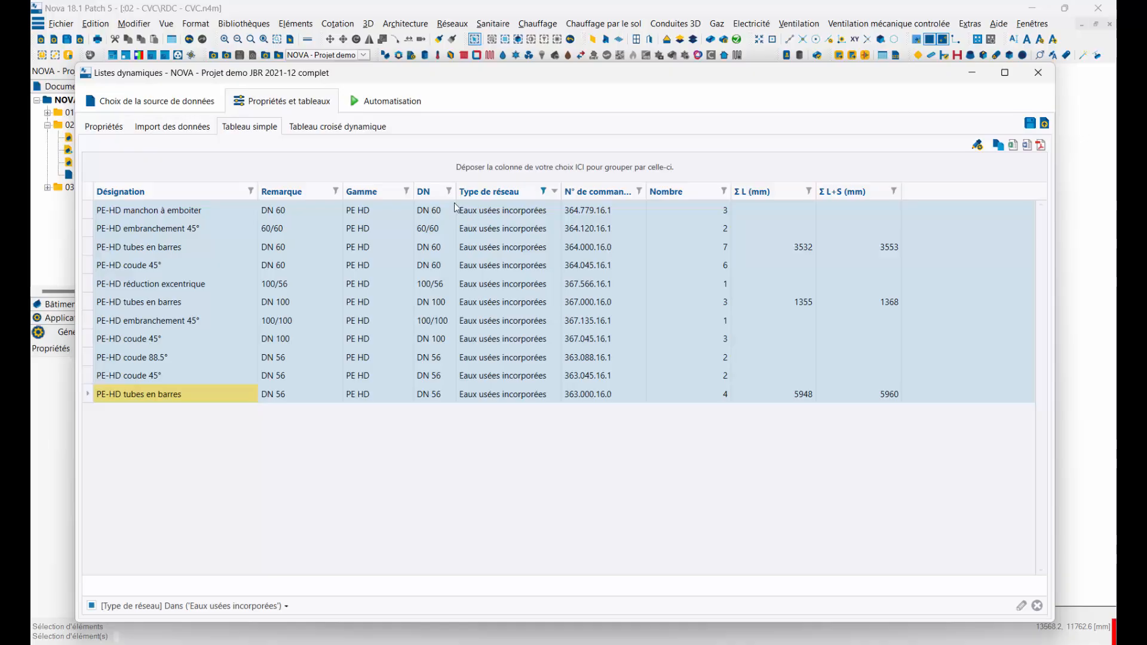
{"action": "left_click", "coordinate": [252, 191]}
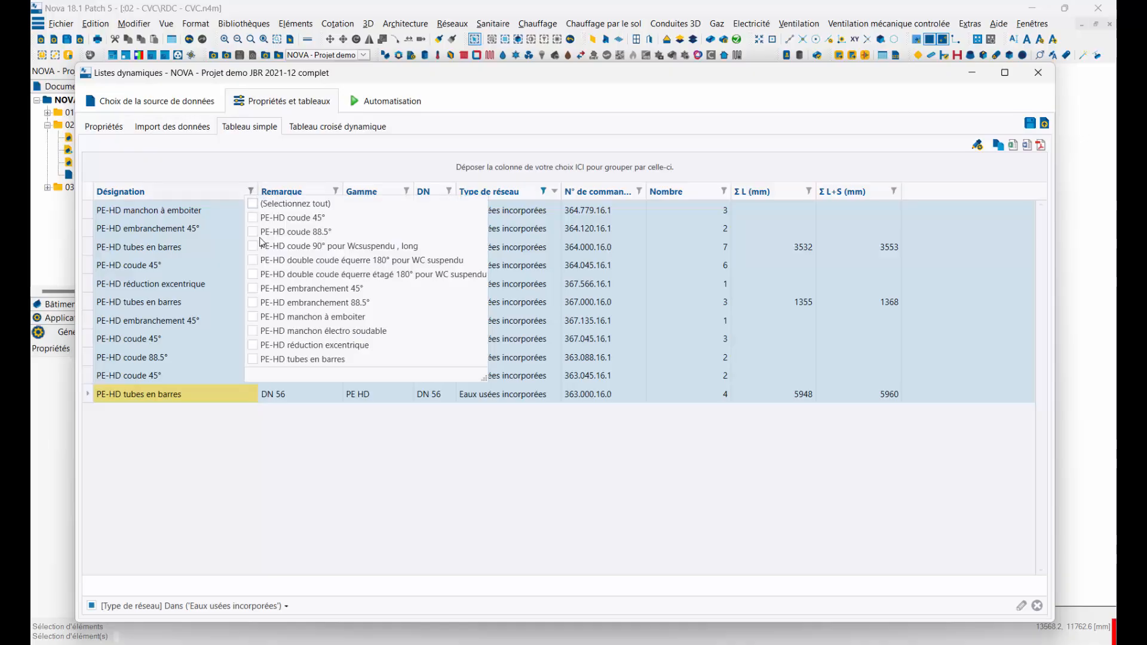
{"action": "left_click", "coordinate": [253, 204]}
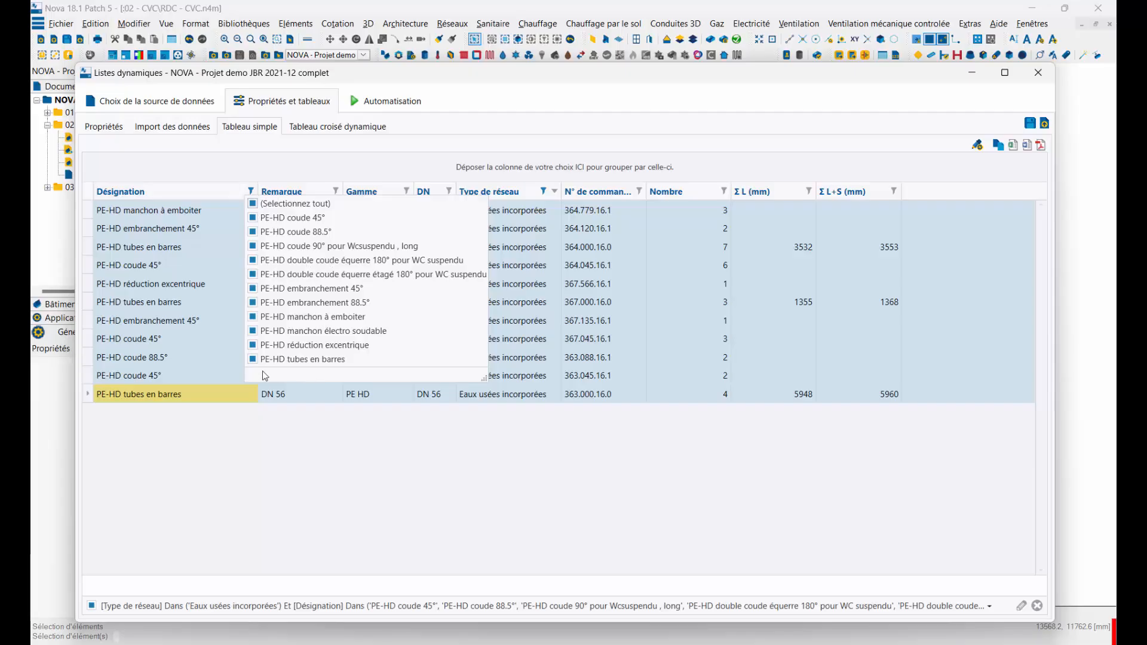
{"action": "left_click", "coordinate": [253, 332]}
{"action": "left_click", "coordinate": [252, 317]}
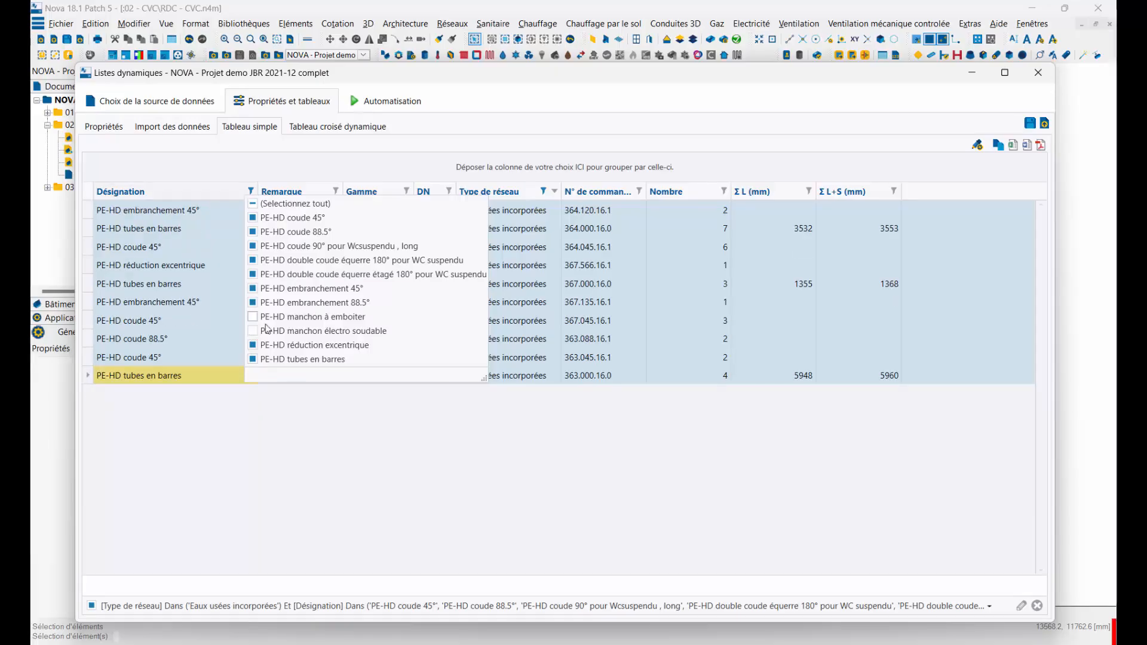
{"action": "left_click", "coordinate": [423, 449]}
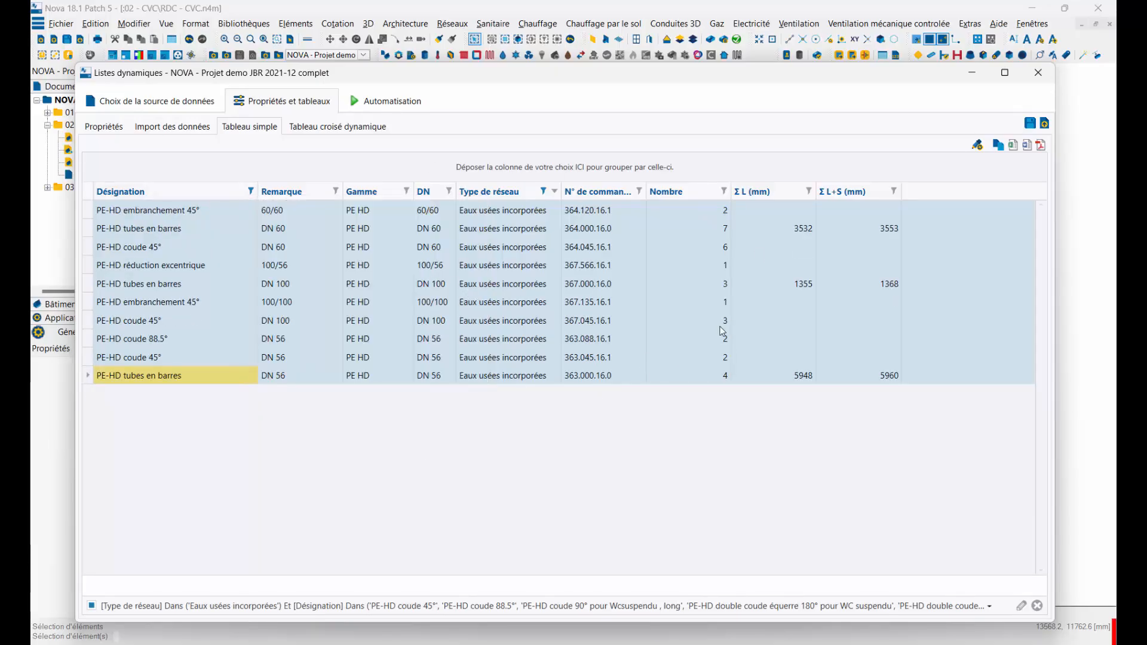